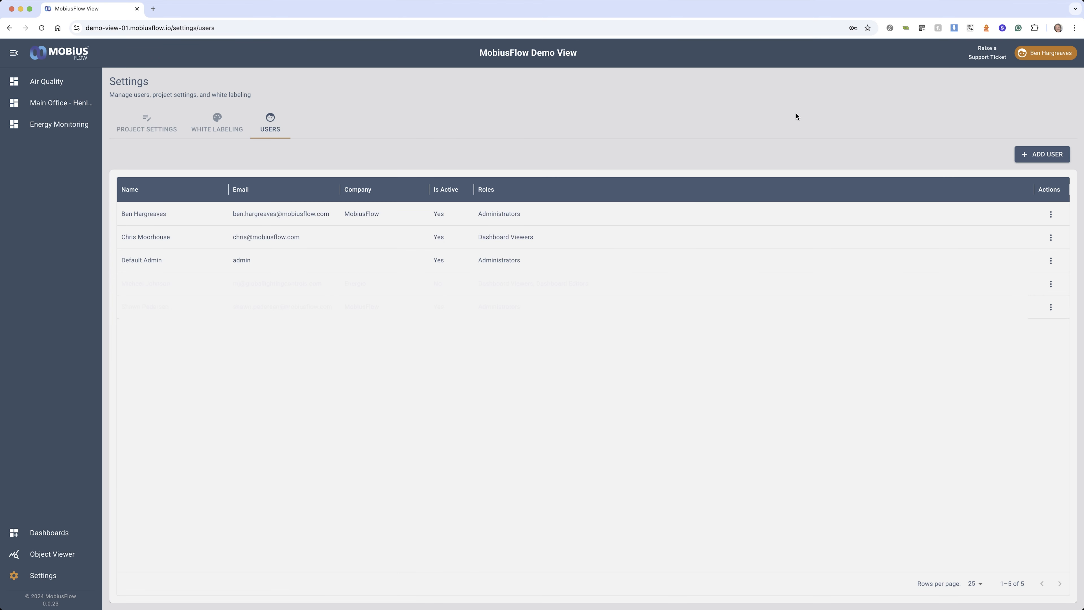
Check the fields and roles offered for a new user, and close the form without adding anyone
click(1040, 155)
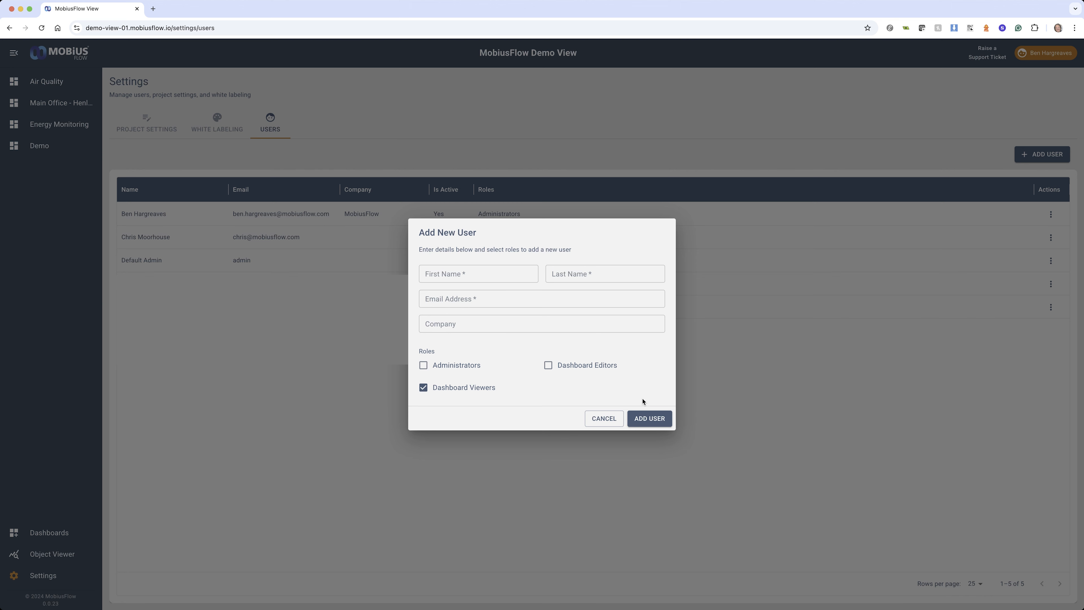
click(604, 420)
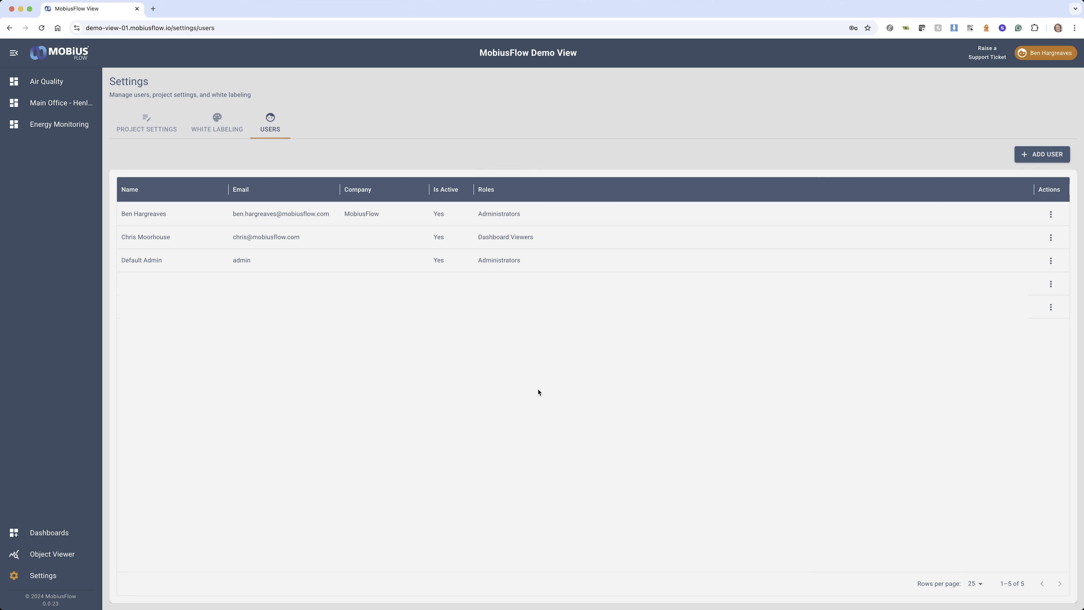
Open the Main Office - Henley dashboard for editing and shrink the Studio Temp card to the height of the Main Office Temp card
click(16, 104)
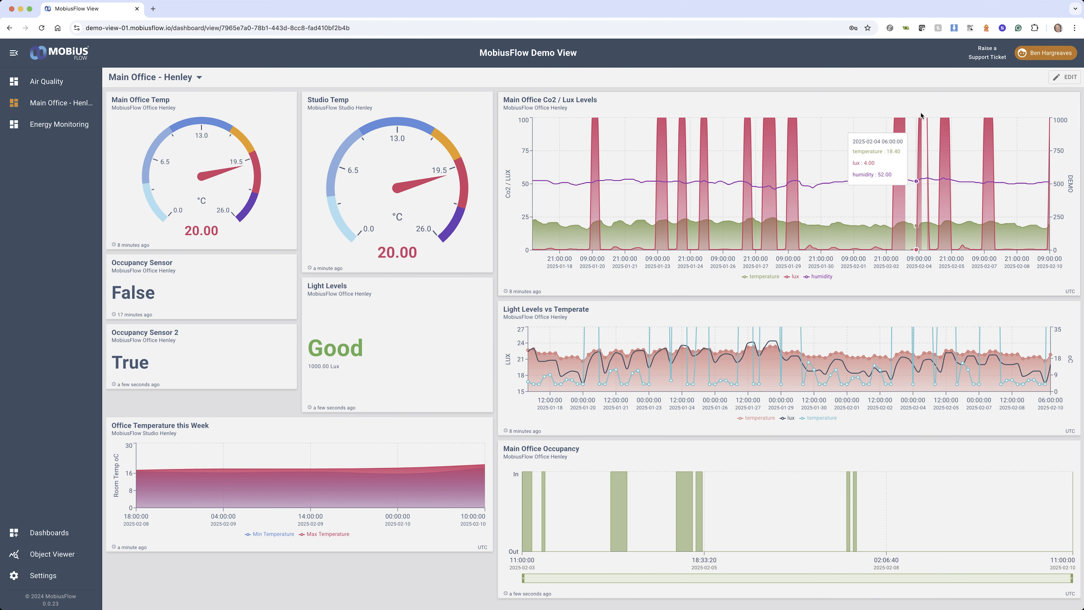
click(1064, 77)
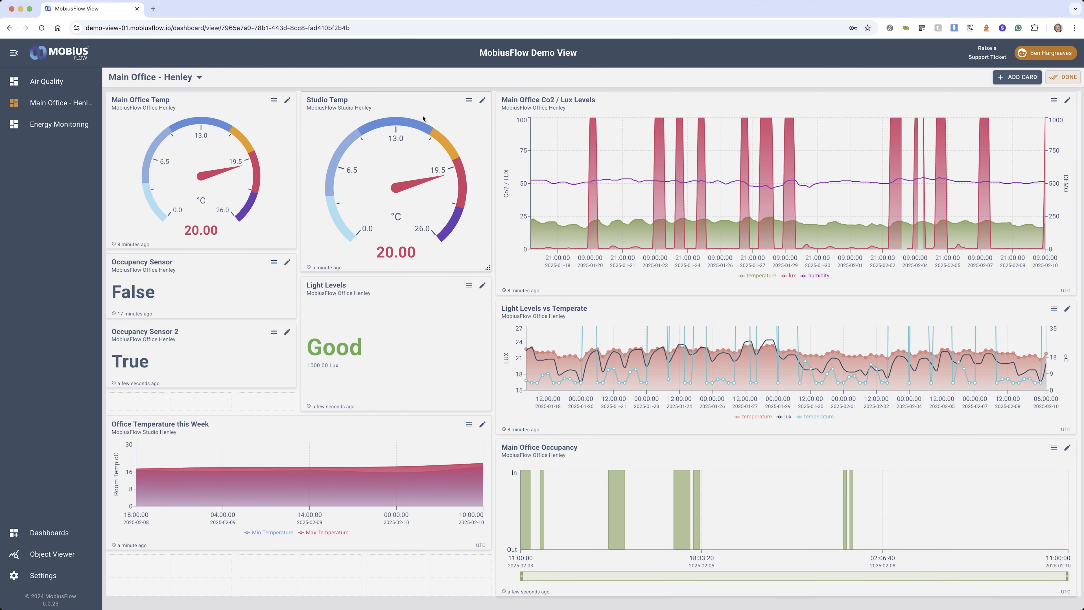
drag(358, 99, 424, 100)
drag(544, 269, 531, 245)
drag(473, 101, 398, 96)
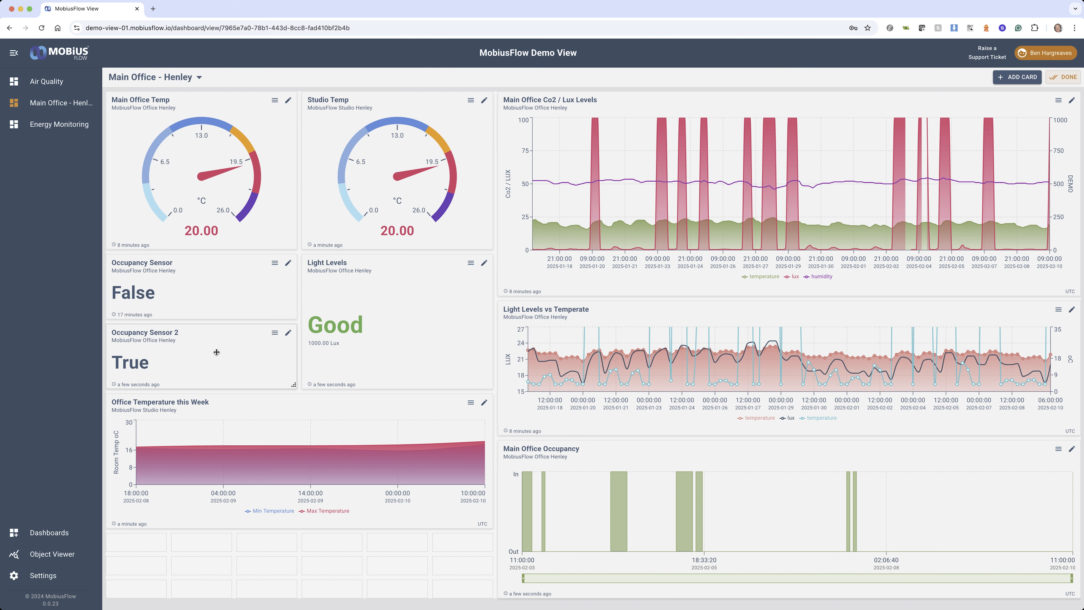
Check the actions available for the Occupancy Sensor 2 card and open its configuration
click(275, 334)
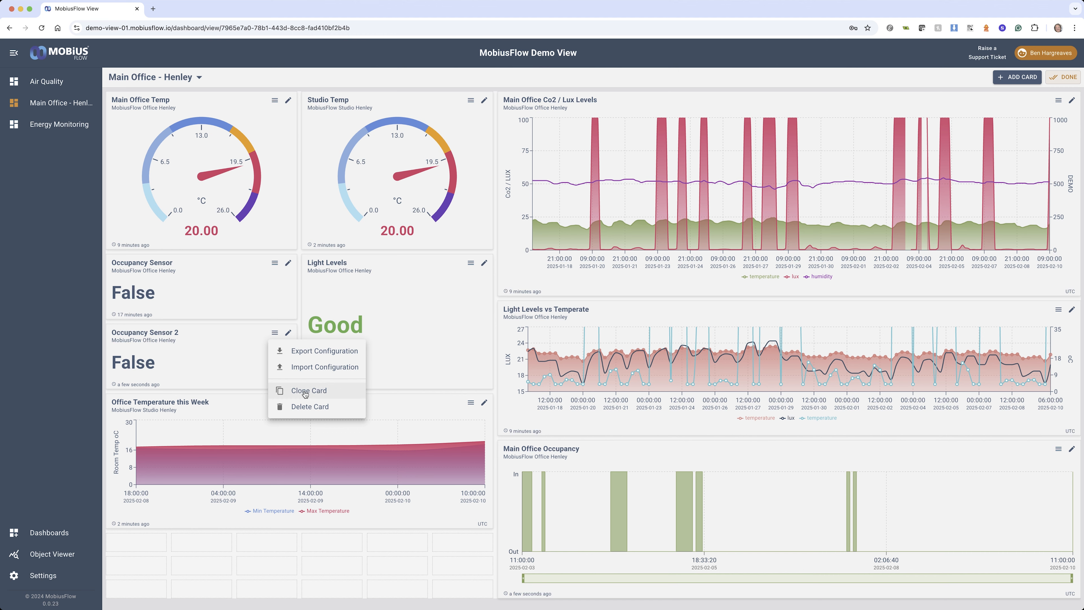
click(235, 301)
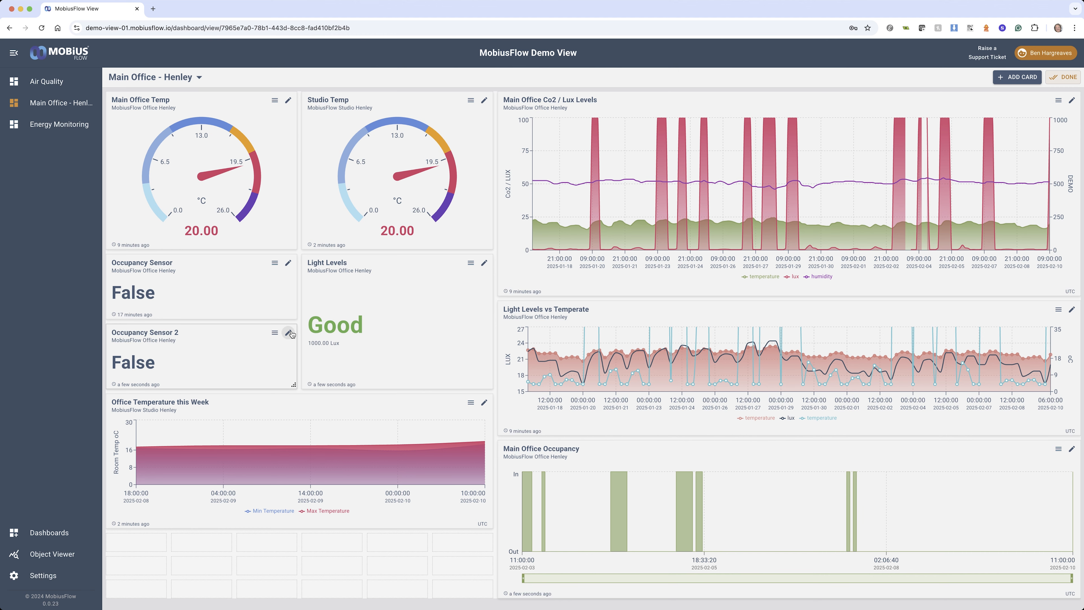
click(289, 333)
click(409, 377)
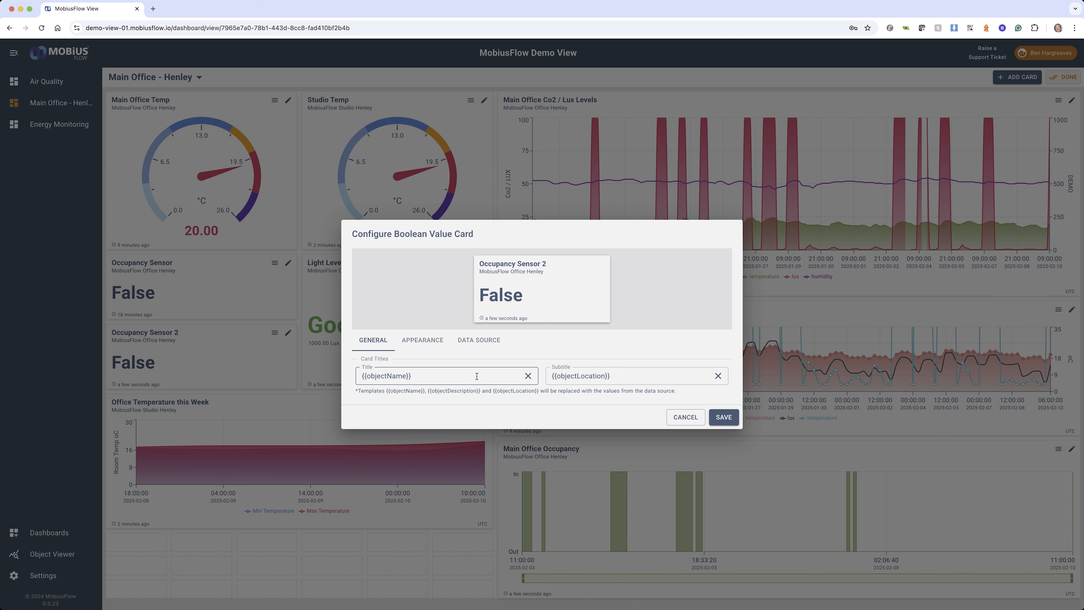
Try "Occupancy" as the card title and restore the {{objectName}} template
drag(430, 380, 356, 376)
key(super+c)
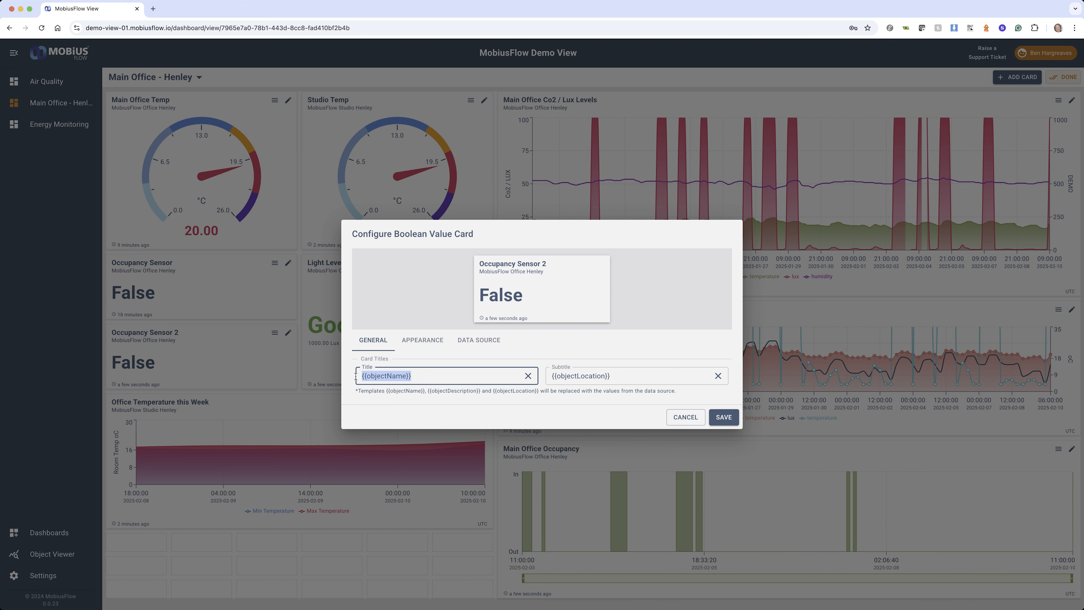
key(BackSpace)
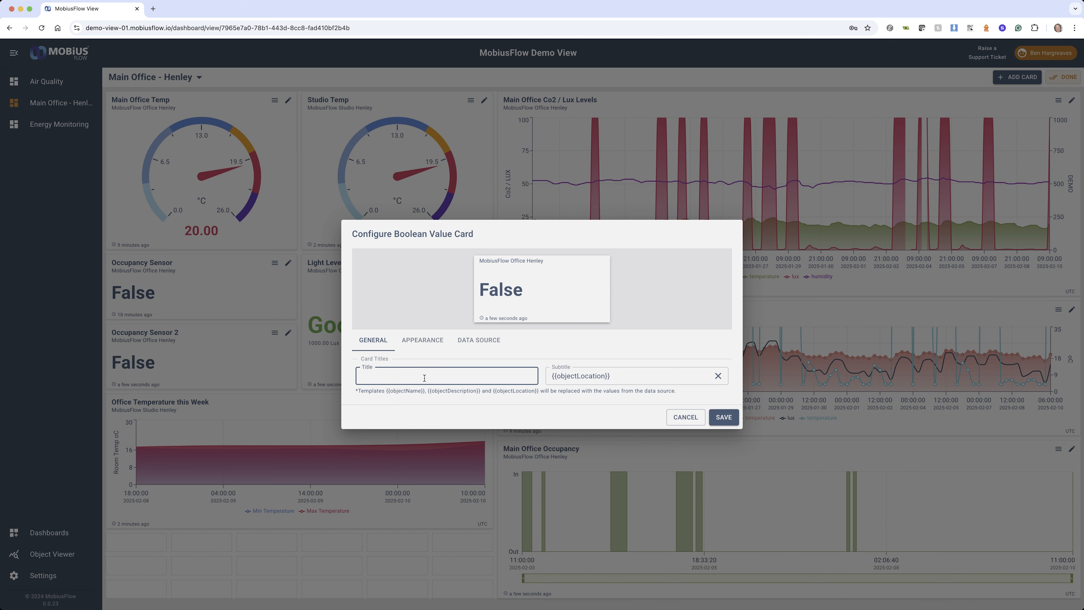
text(Occupancy)
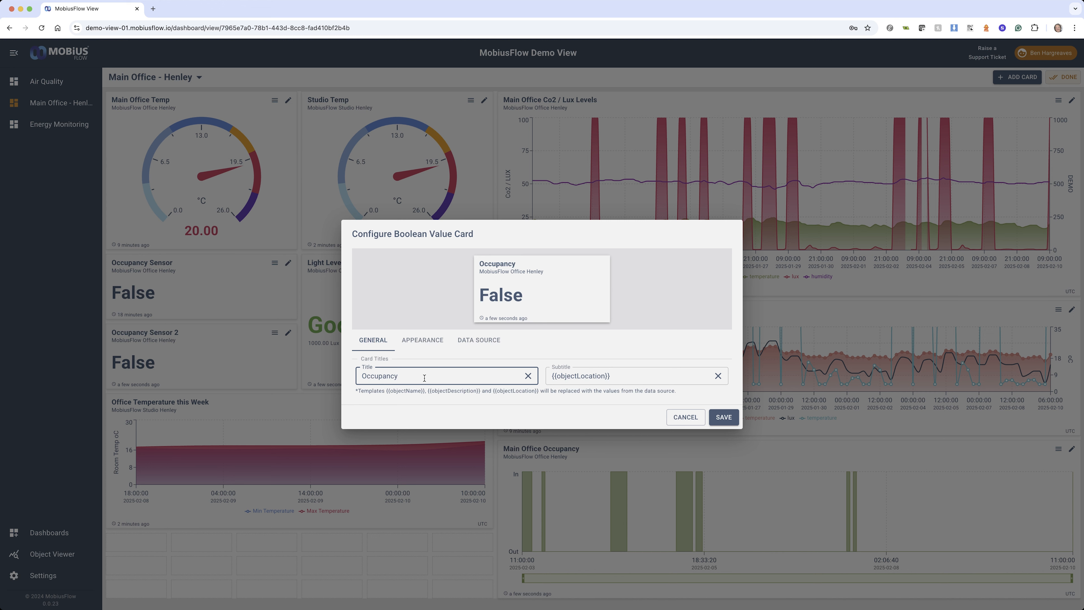
drag(436, 381, 355, 380)
key(super+v)
Set the card's True value text to green and its False value text to red
click(420, 341)
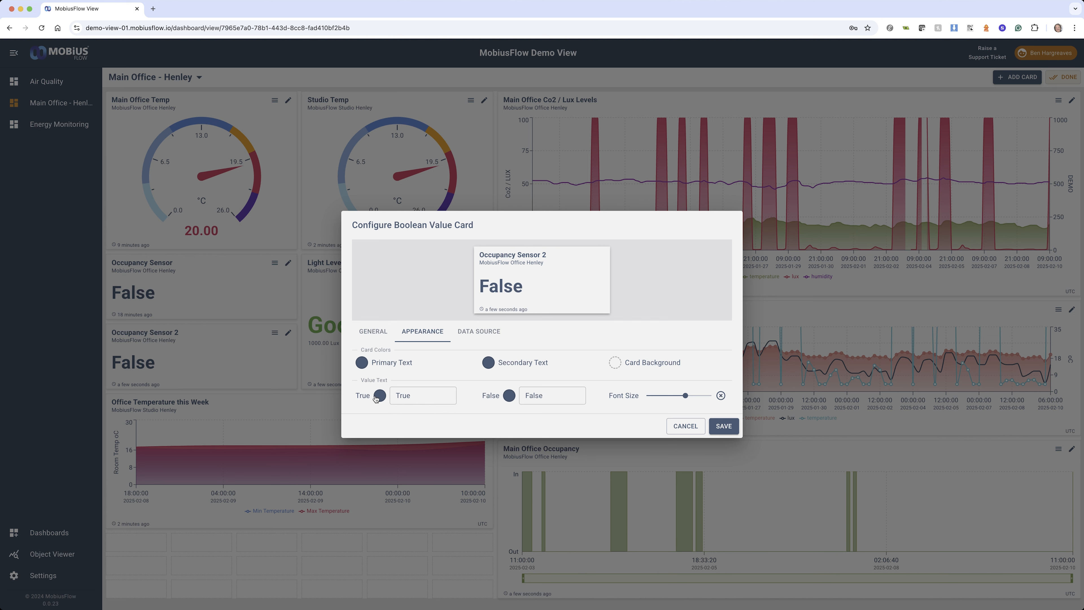
click(380, 395)
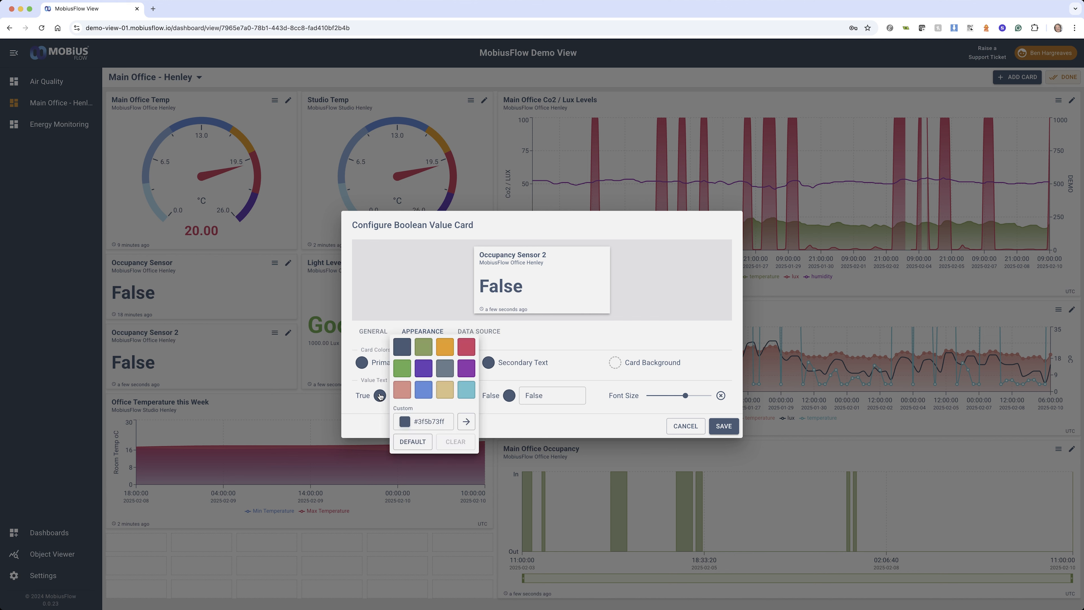
click(401, 369)
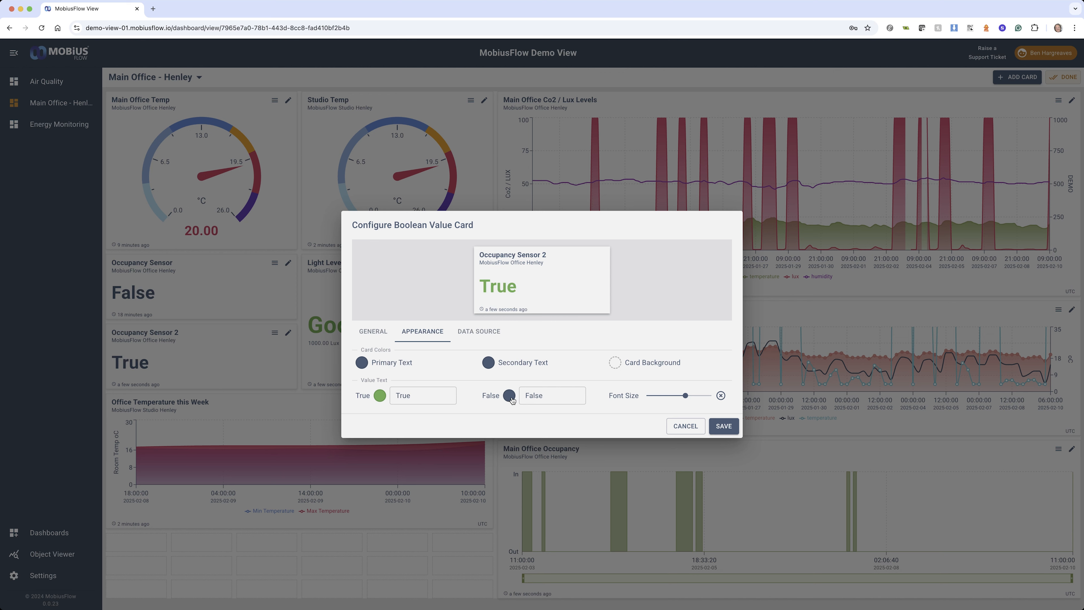
click(511, 398)
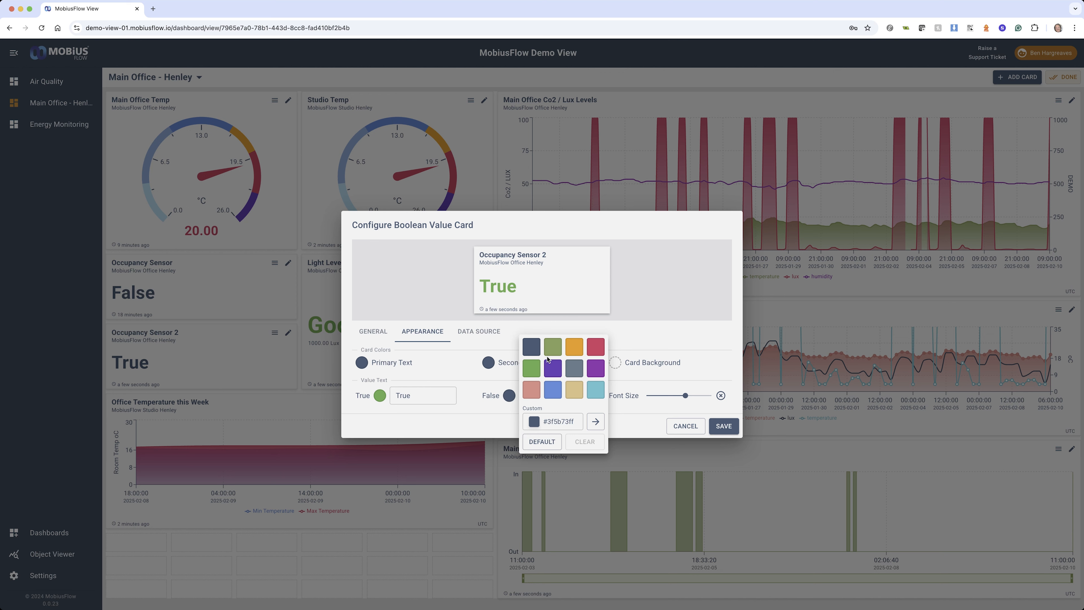
click(594, 347)
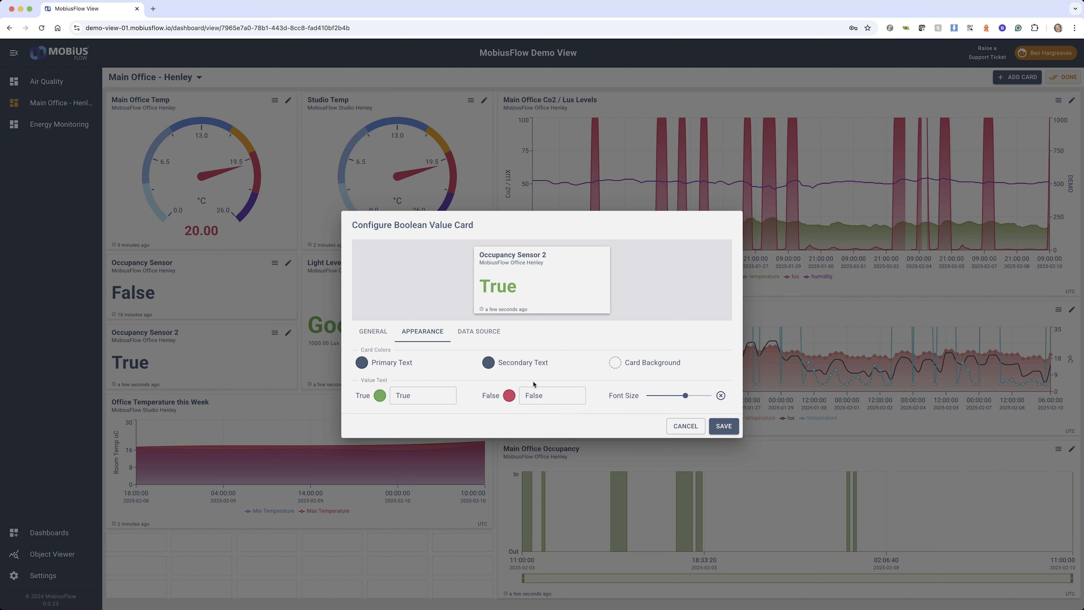
Try a salmon pink card background and clear it again
click(613, 363)
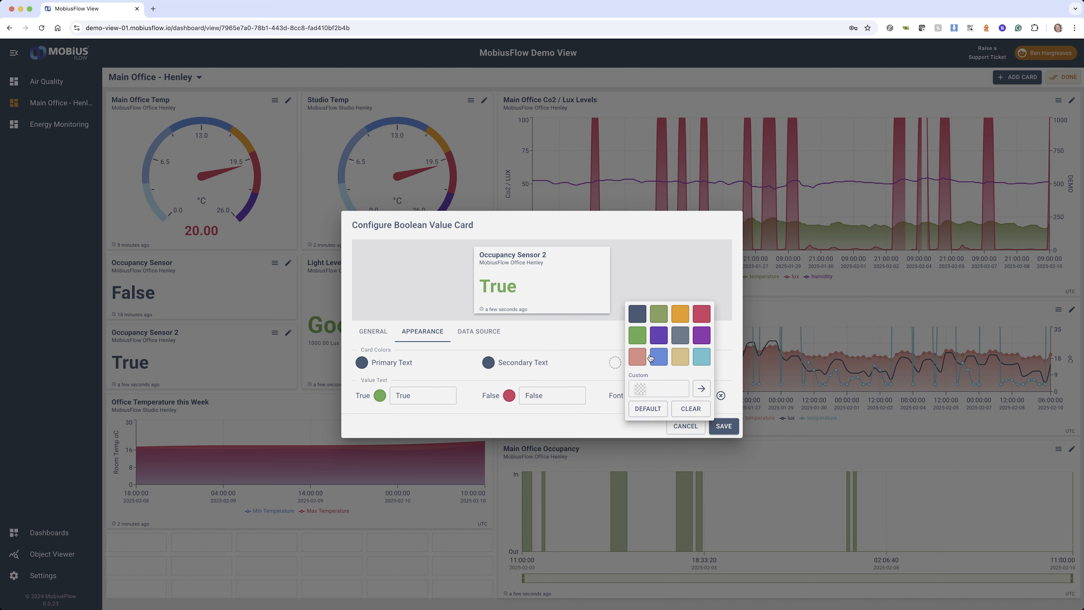
click(640, 362)
click(615, 363)
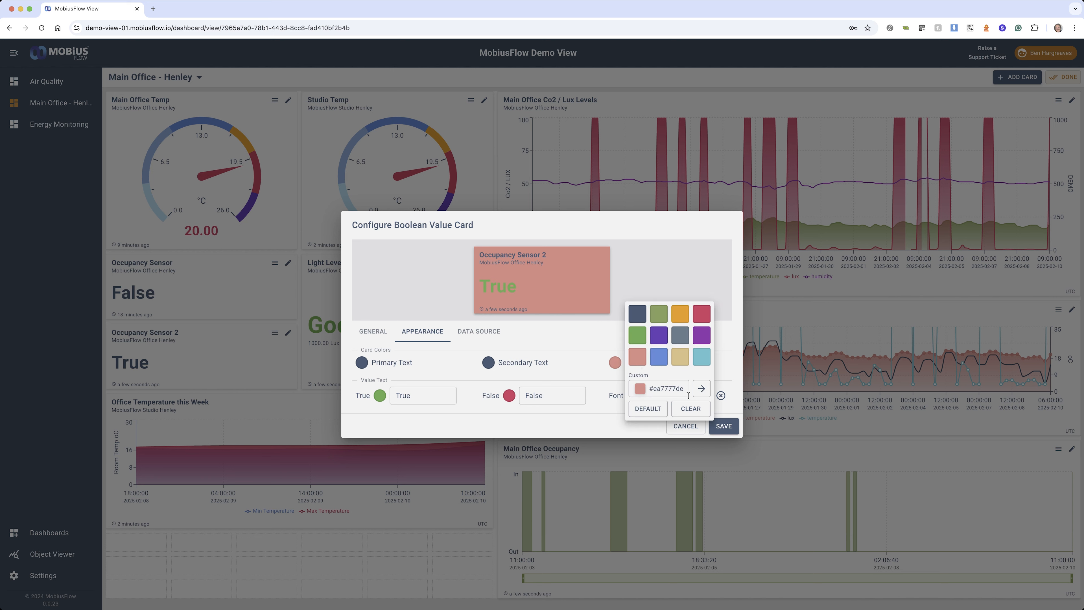
click(683, 409)
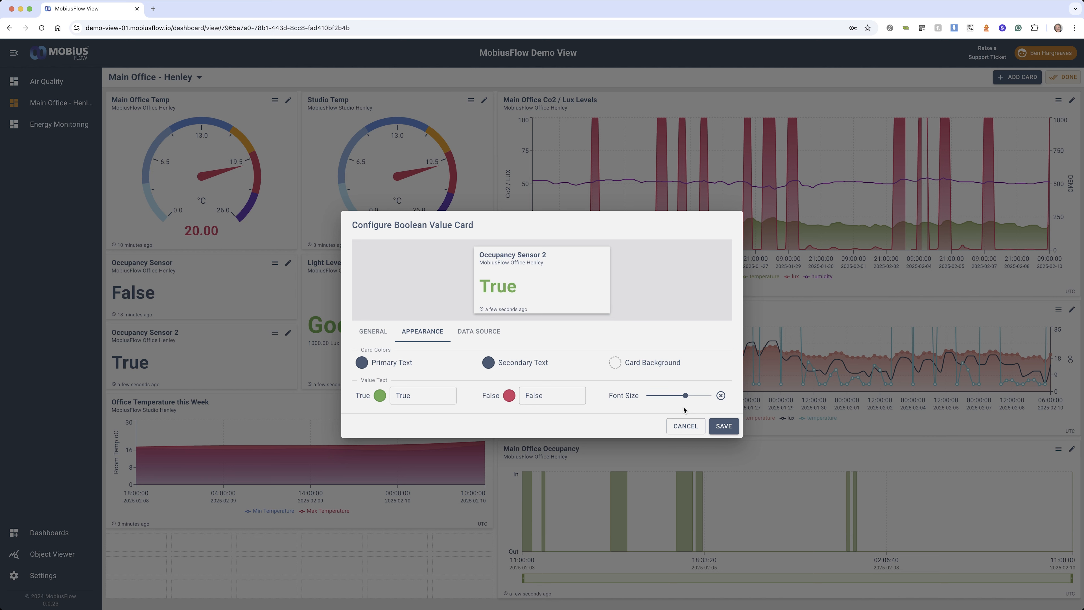
Enlarge the value text to the maximum font size, and save the card with the Occupancy Sensor's occupancy resource as data source
drag(685, 396, 710, 396)
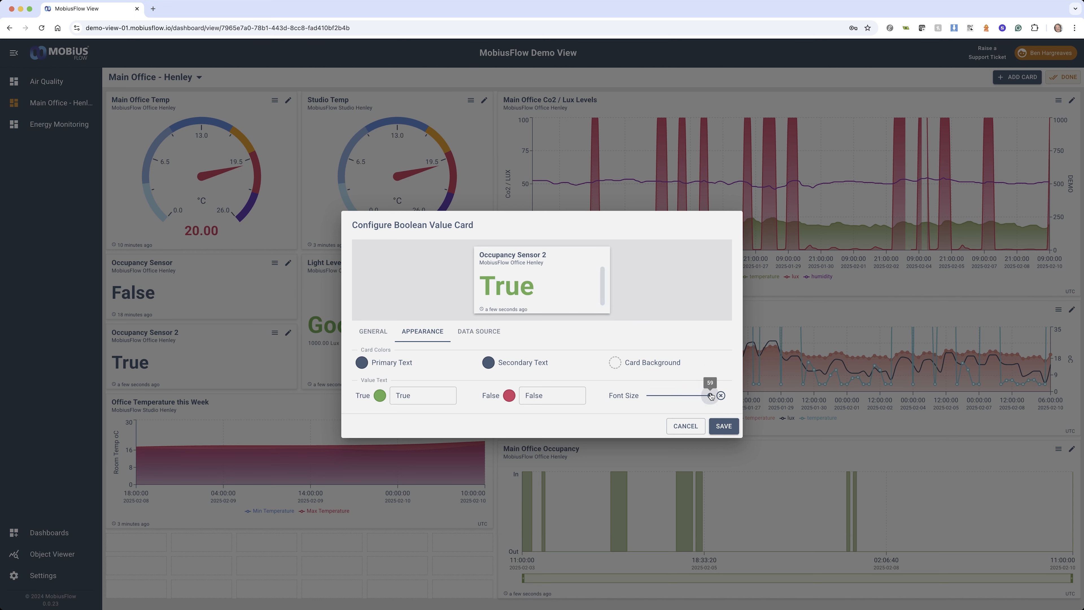
click(478, 332)
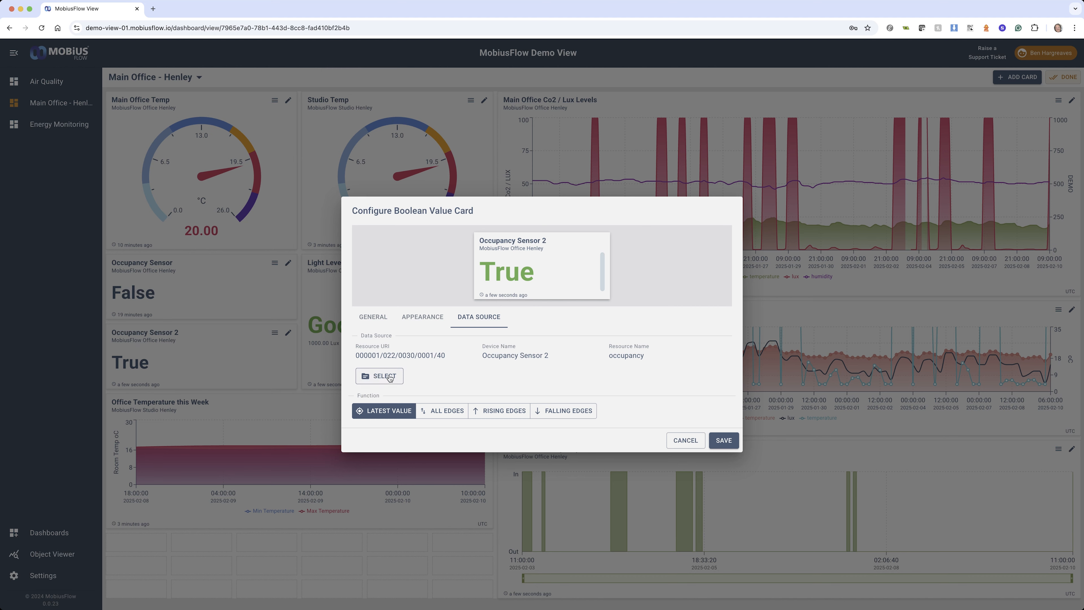
click(378, 378)
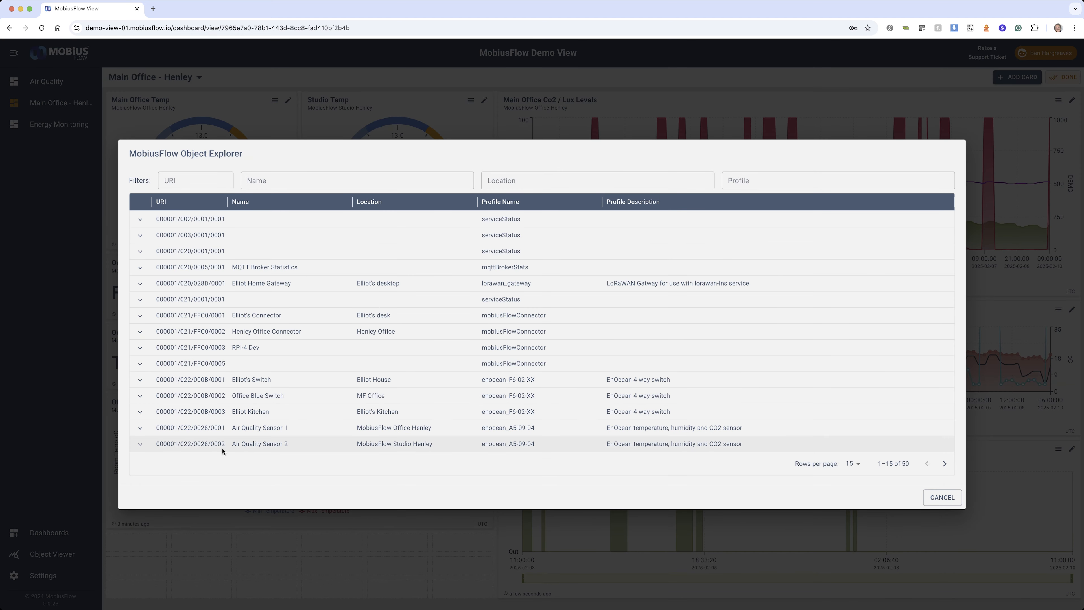
click(944, 464)
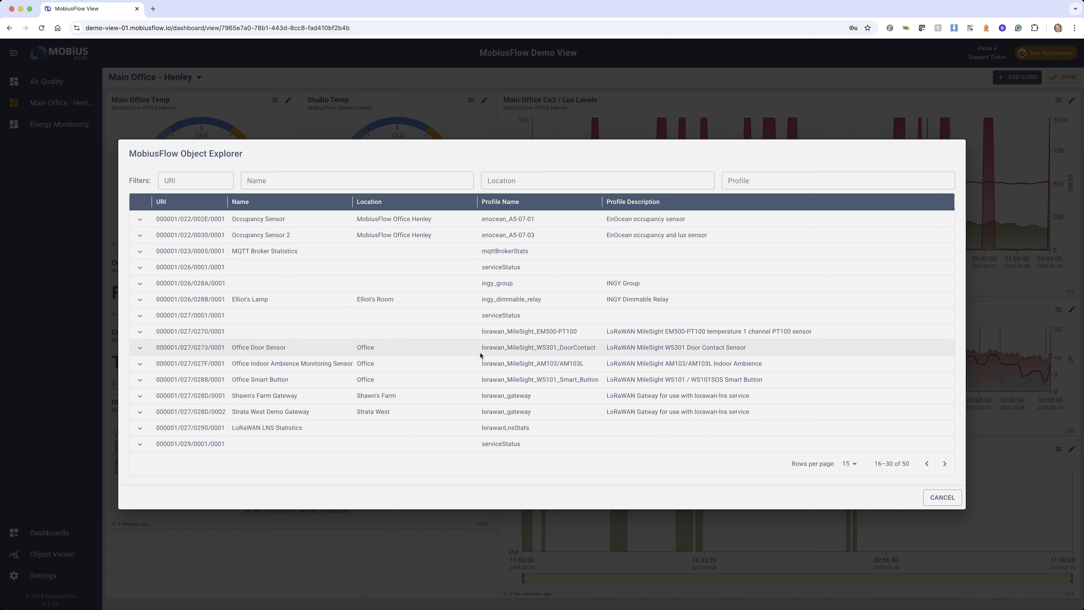
click(140, 221)
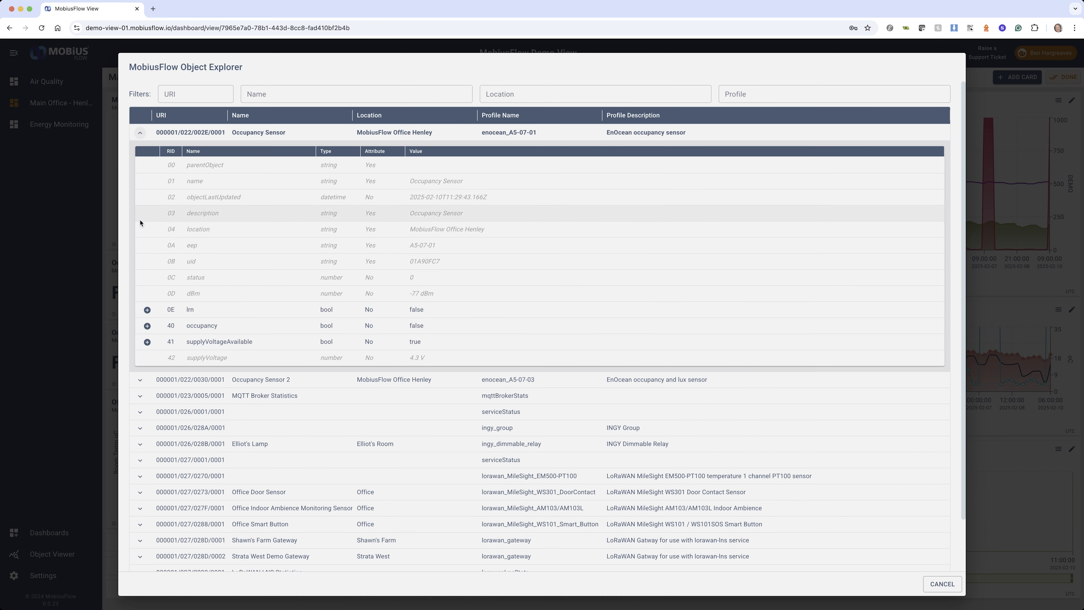
scroll(299, 299, down, 2)
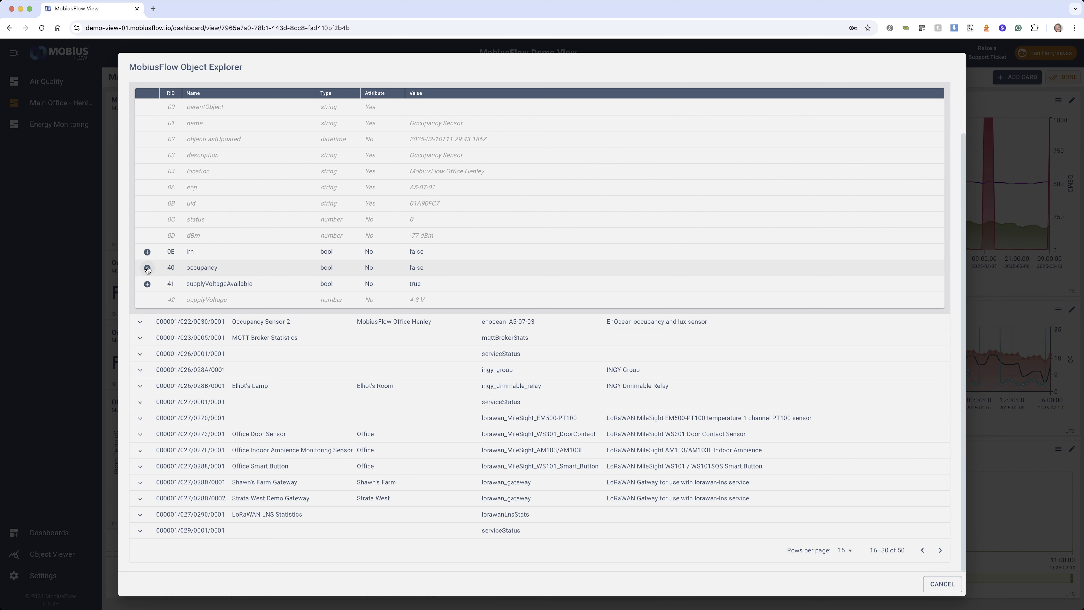
scroll(370, 265, up, 3)
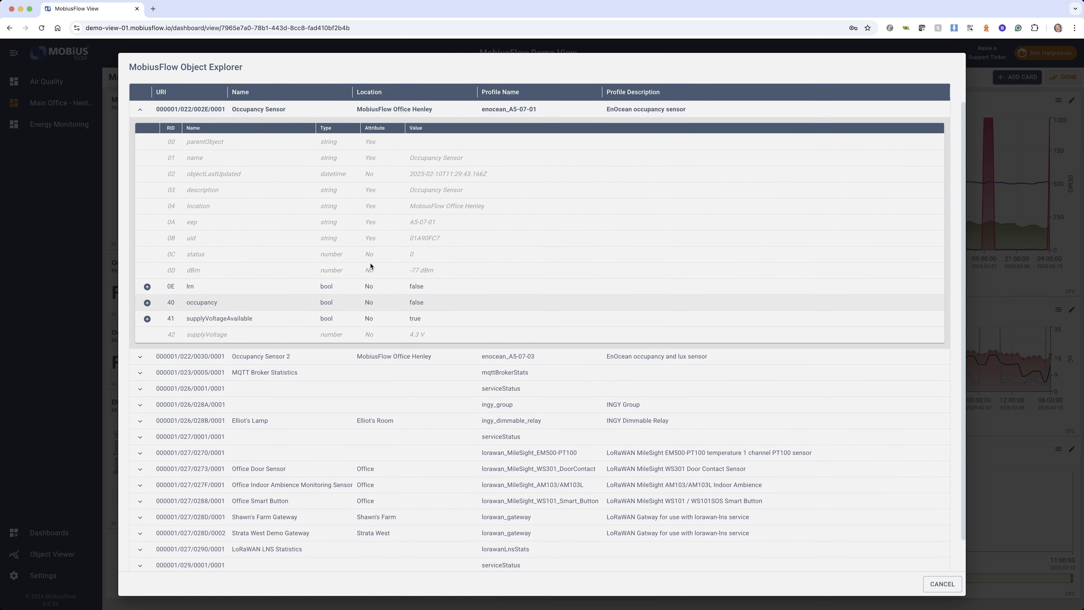
click(148, 326)
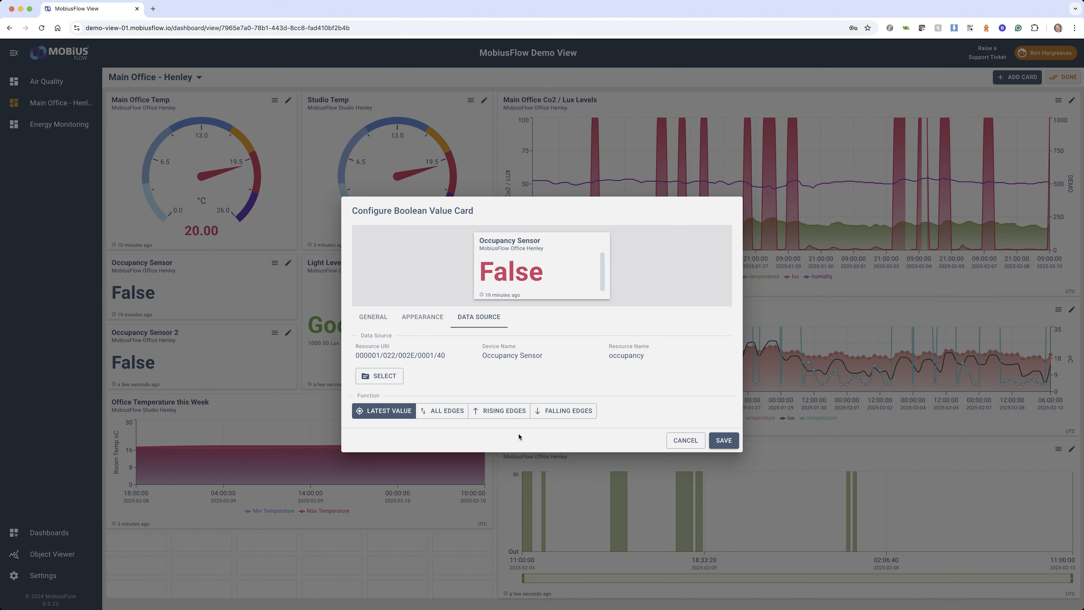
click(724, 442)
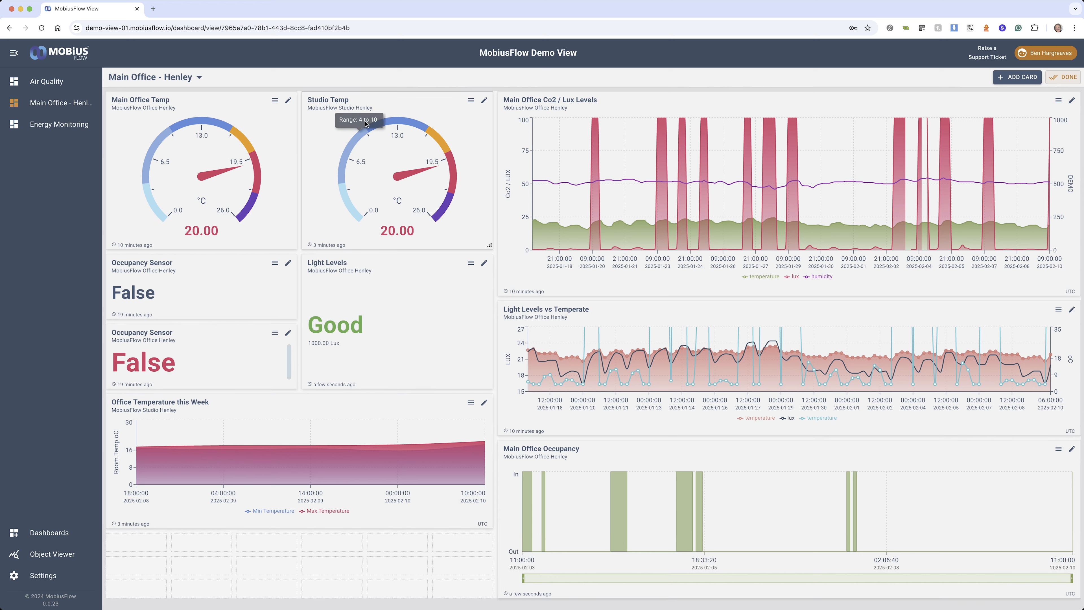
Open the Studio Temp gauge's configuration and examine the upper limits and colour choices of its value slots
click(485, 101)
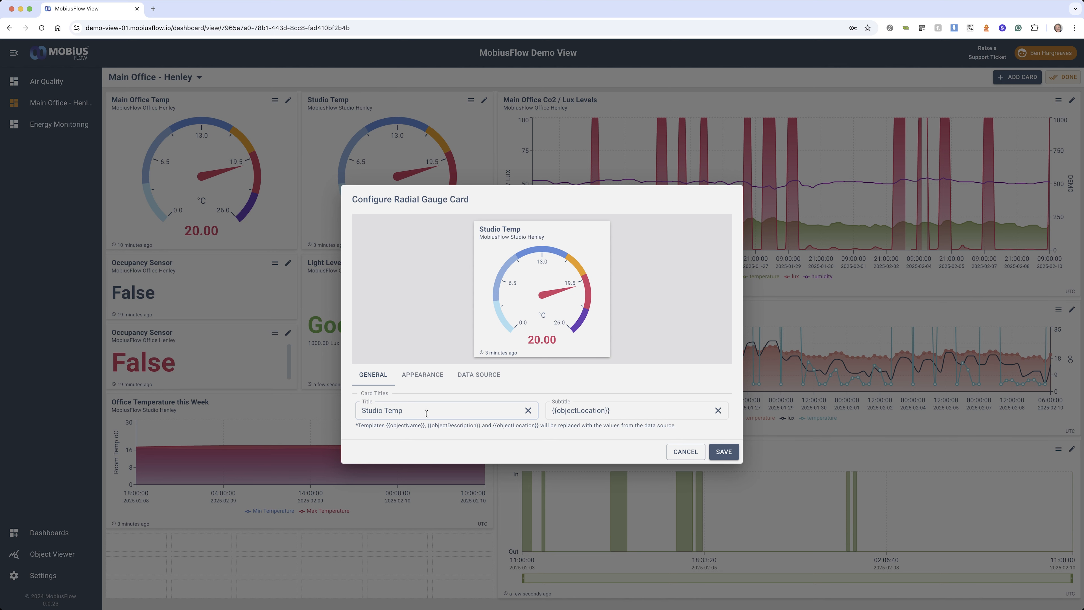
click(424, 376)
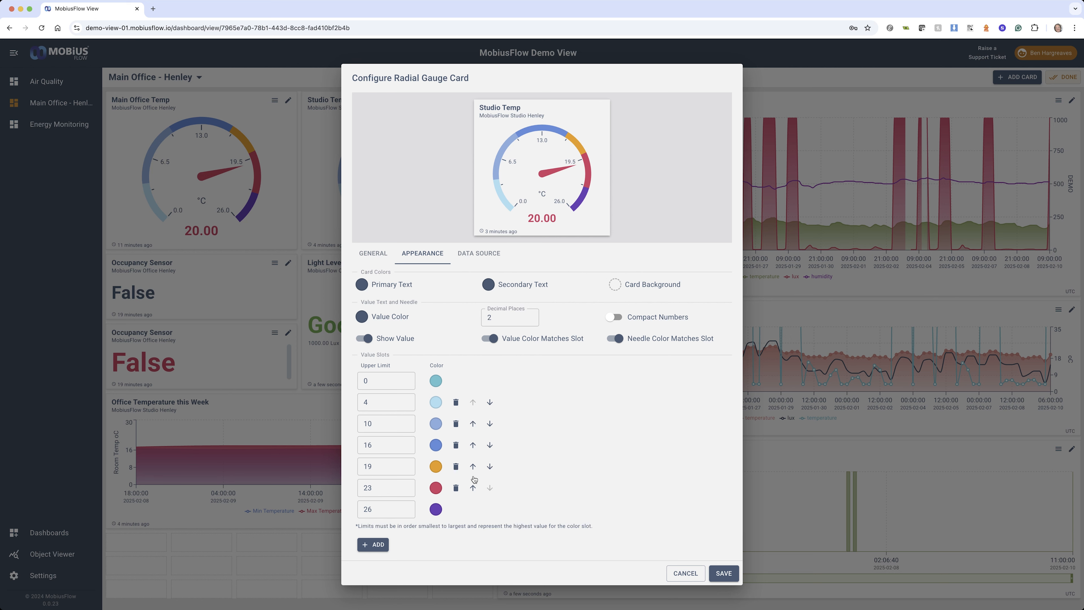
click(387, 466)
click(379, 486)
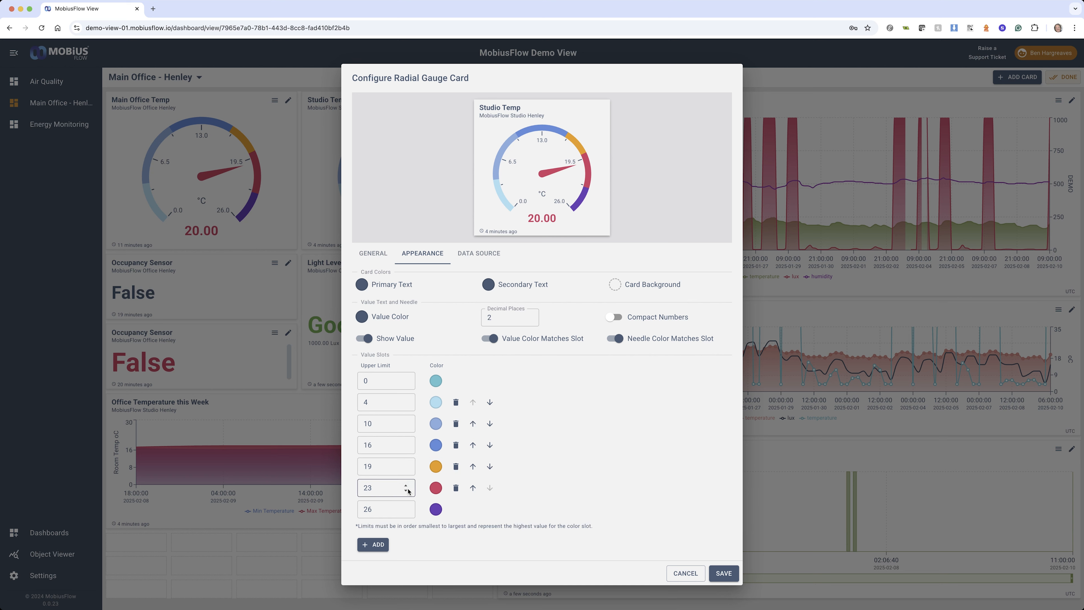
click(439, 487)
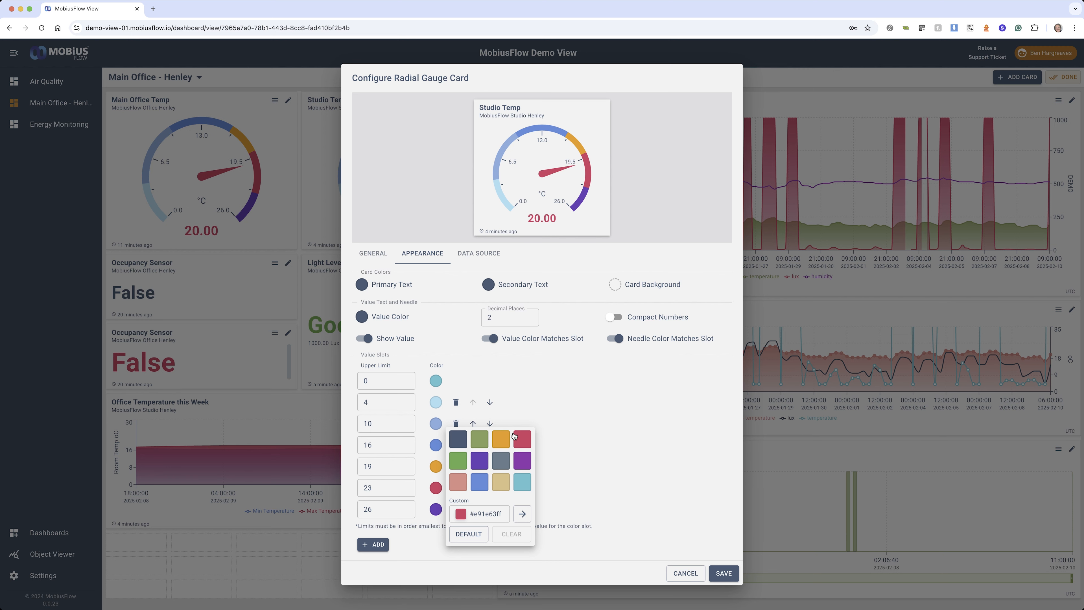
click(602, 429)
Preview the Average function on the gauge's temperature data source and set the function to Minimum
click(479, 253)
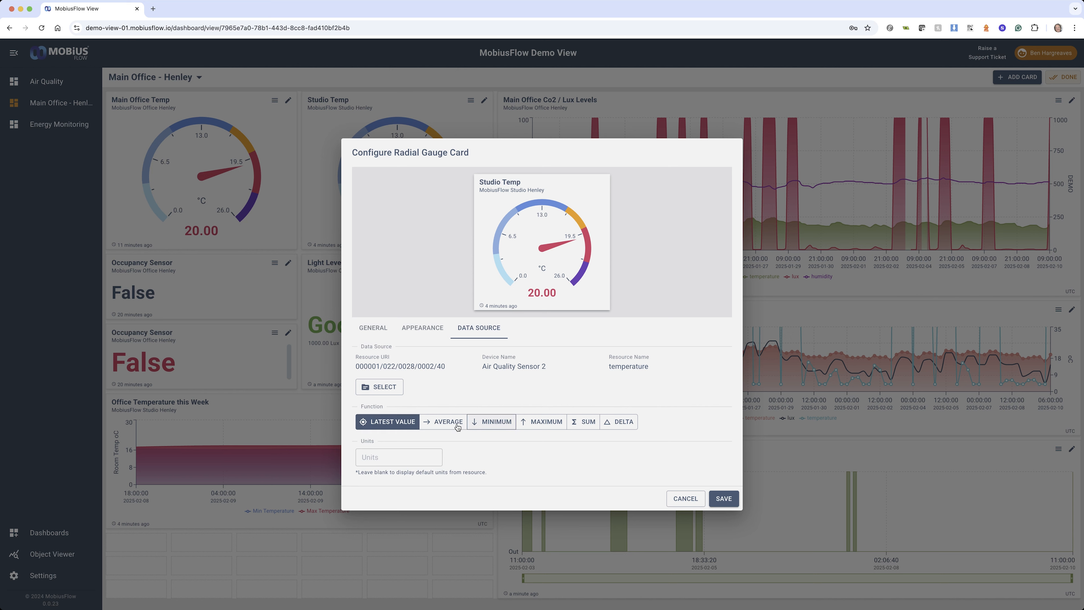
click(444, 422)
click(492, 420)
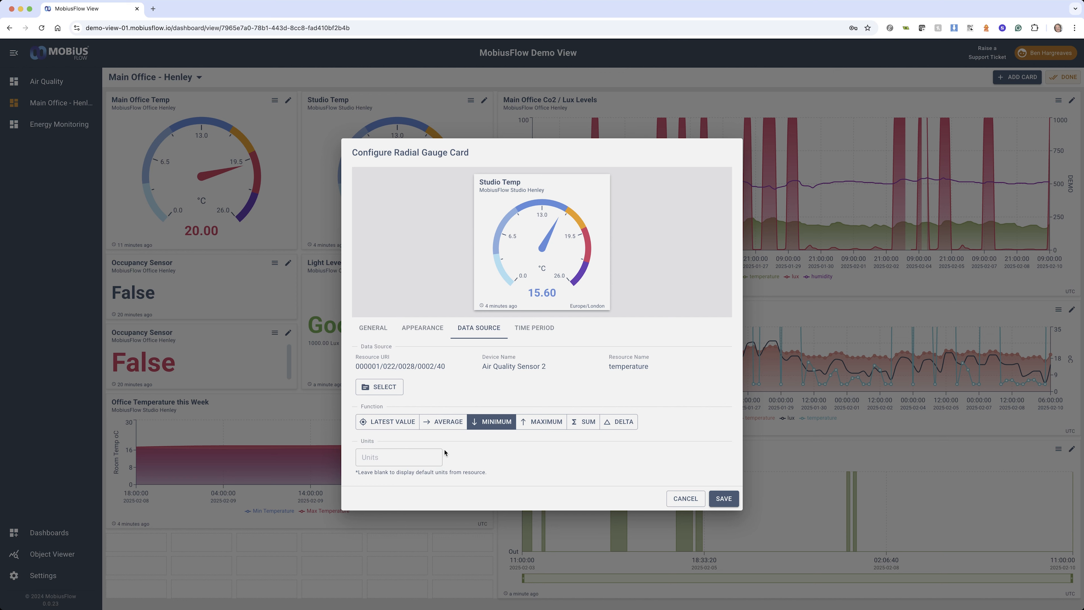
click(444, 421)
click(492, 422)
Preview the This Year timespan on the Studio Temp gauge, review its appearance settings and discard the card's changes
click(534, 329)
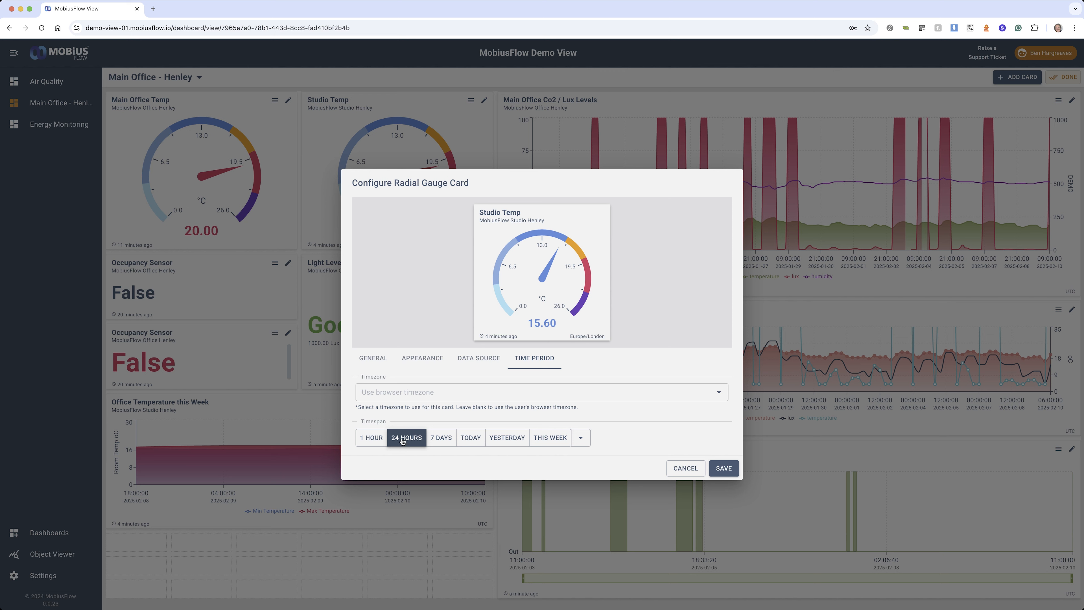
click(578, 438)
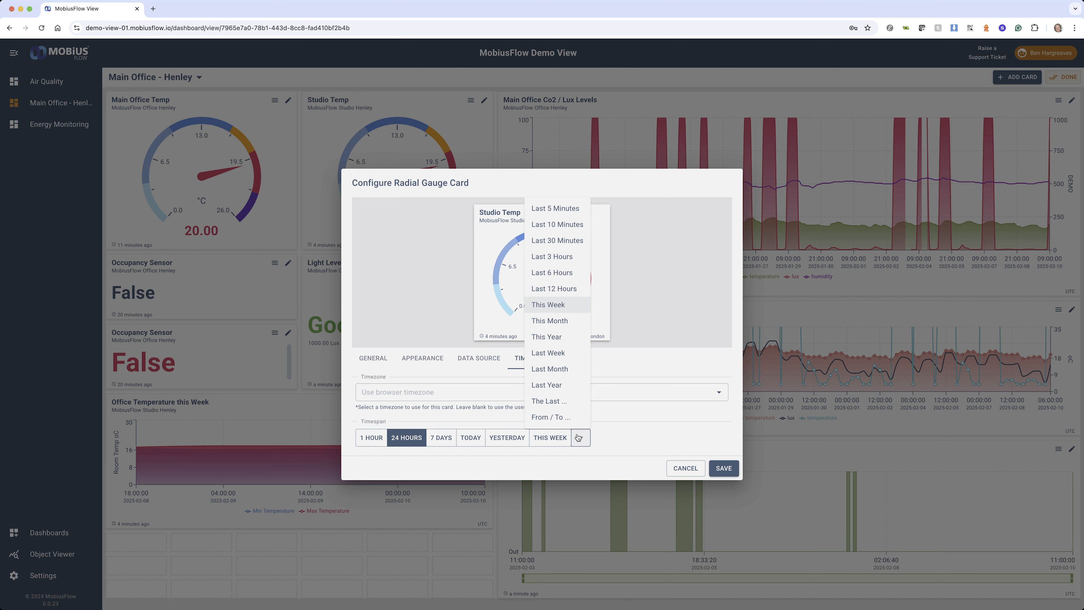
click(547, 338)
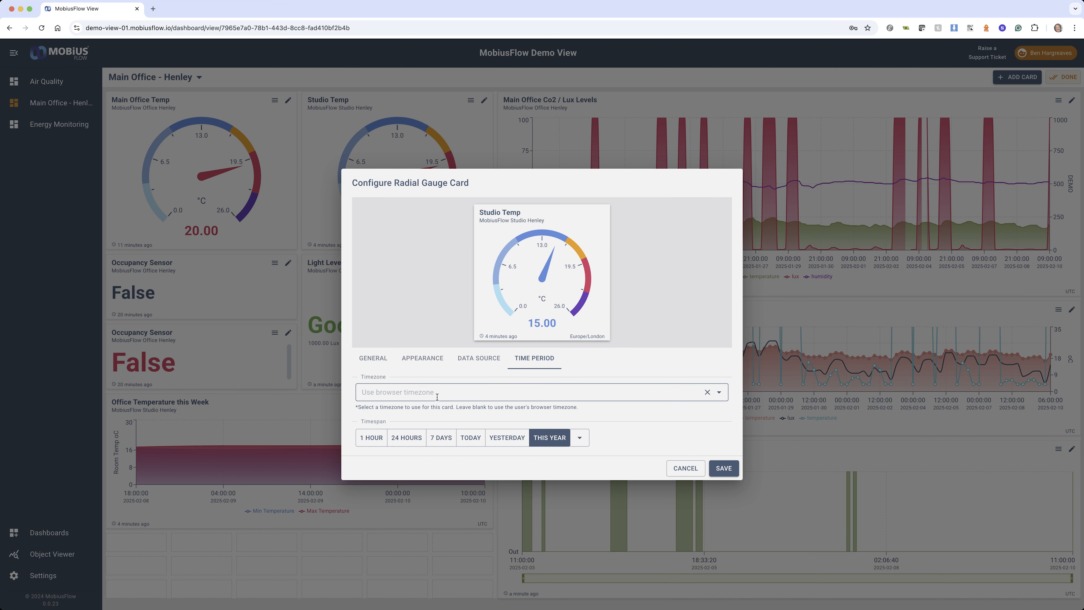
click(477, 358)
click(525, 335)
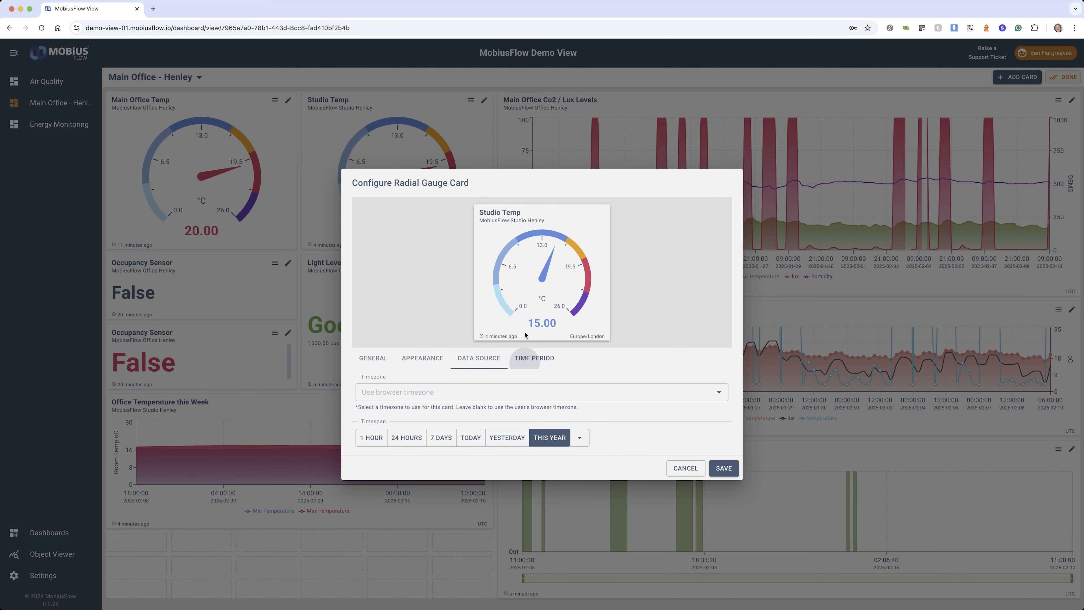
click(423, 330)
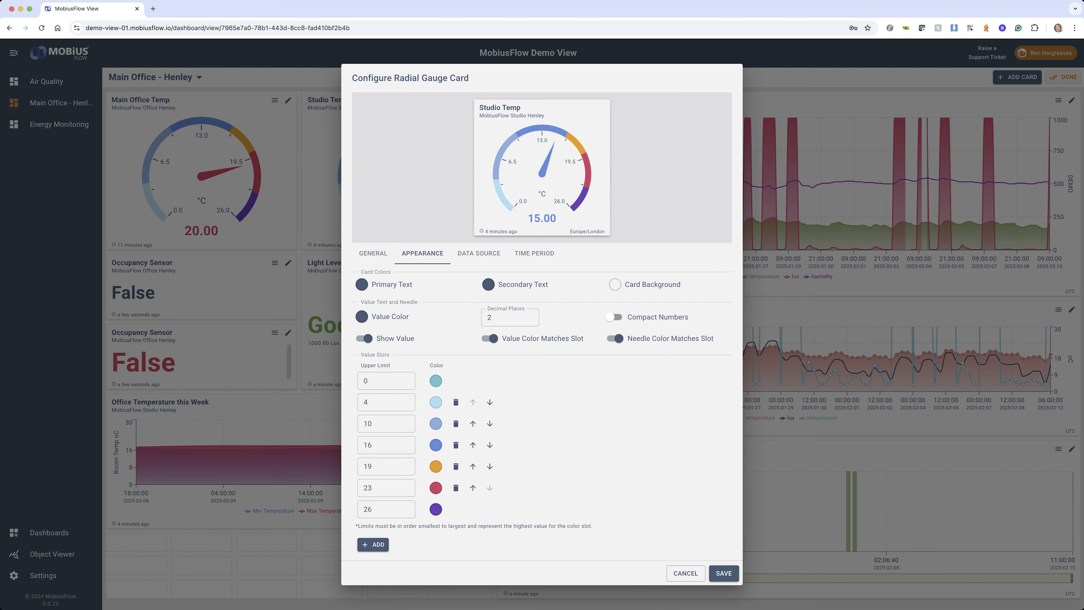
click(684, 573)
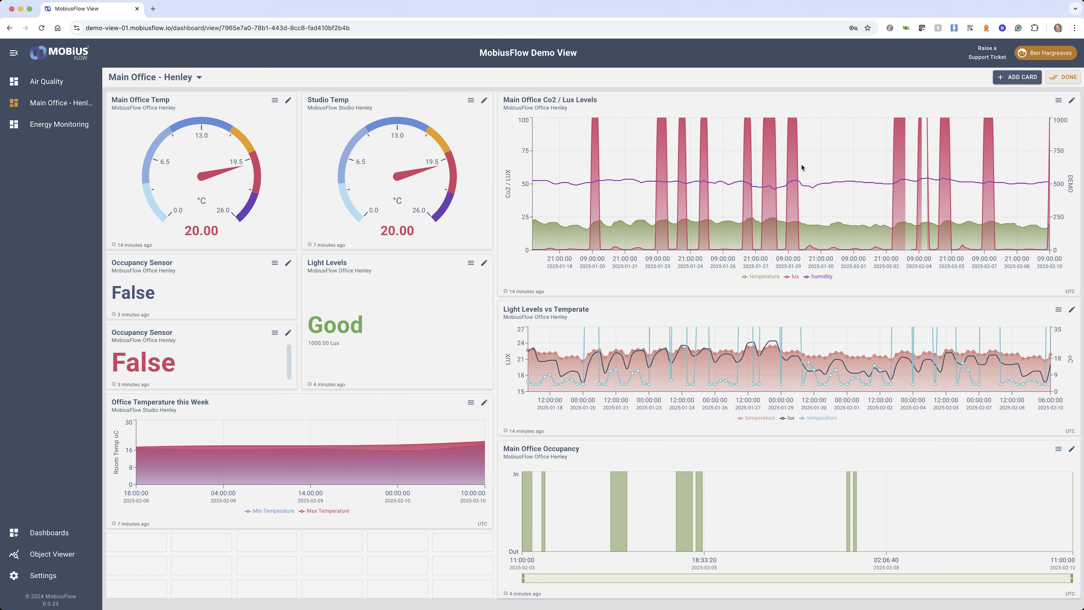
Open the Main Office Co2 / Lux Levels chart's configuration and set its time period resolution to 8 hours
click(1071, 101)
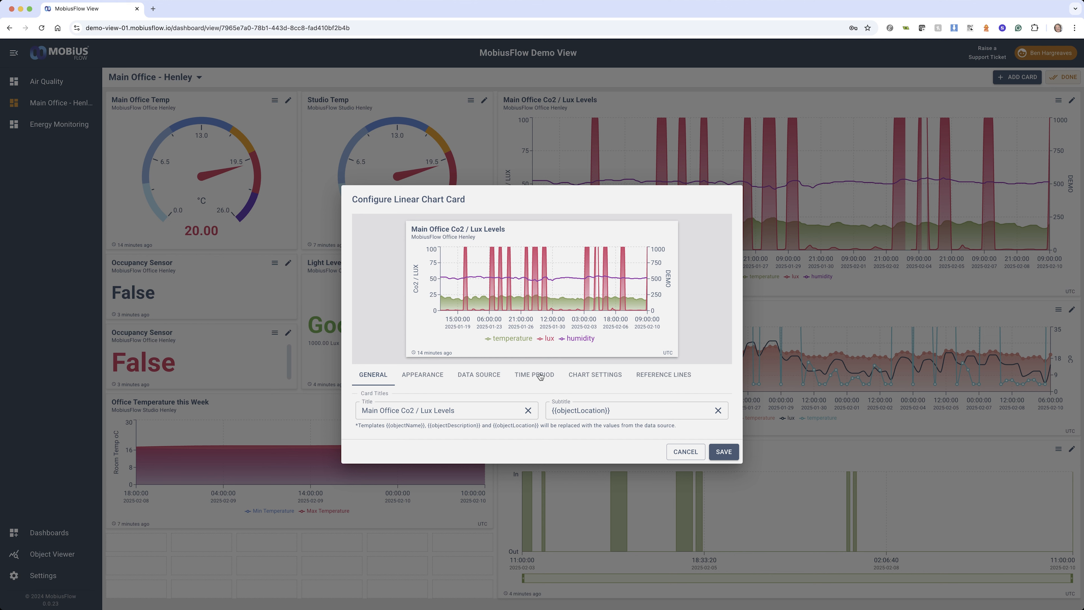
click(531, 375)
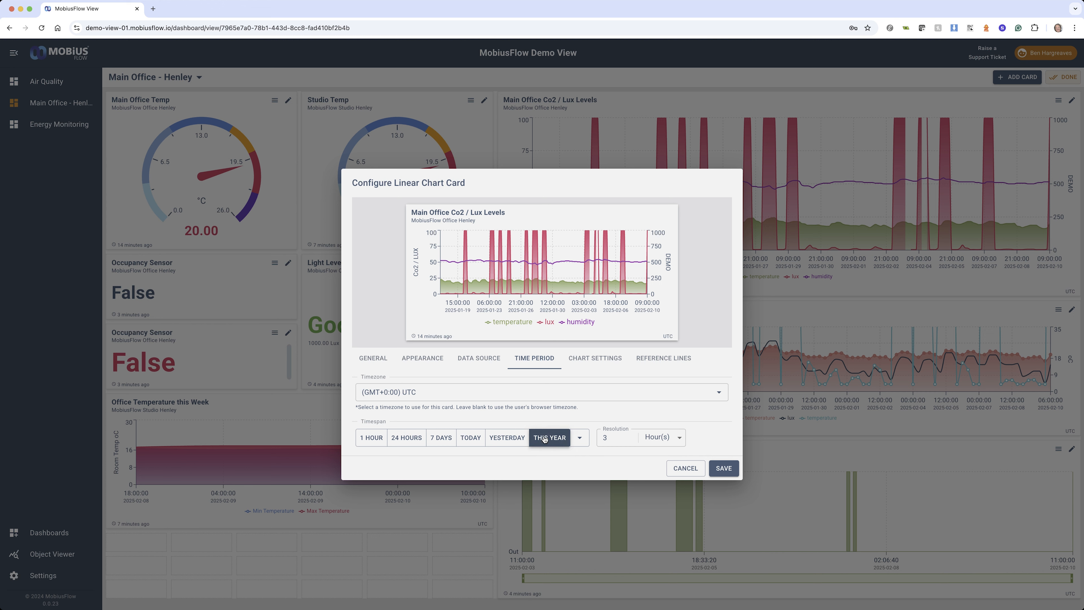
click(634, 435)
click(634, 435)
click(634, 435)
click(634, 435)
click(633, 435)
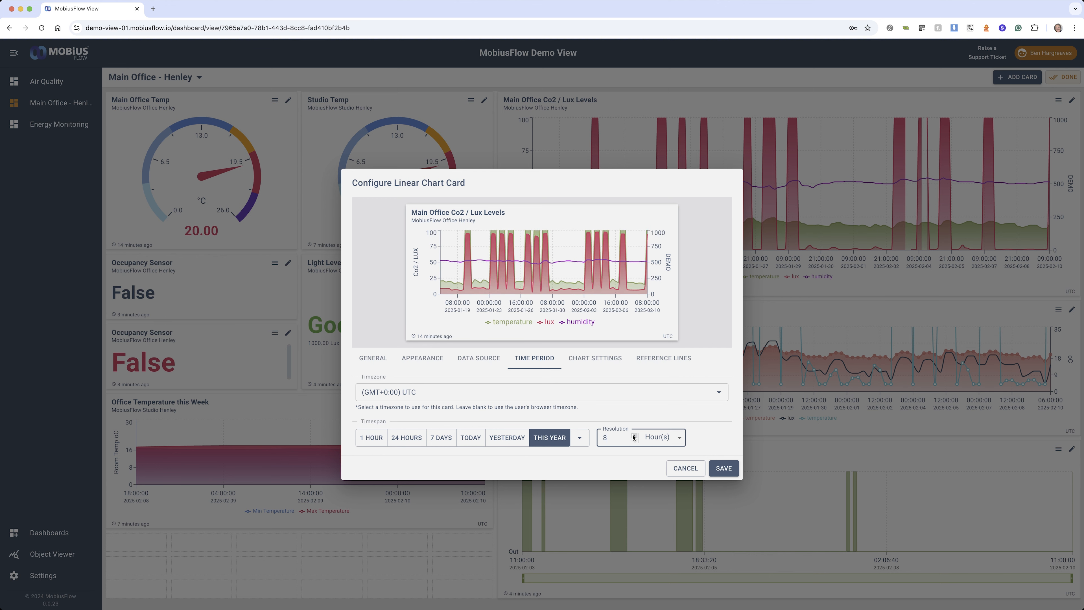
Preview the chart's resolution in seconds, minutes and years, and return the unit to hours
click(679, 437)
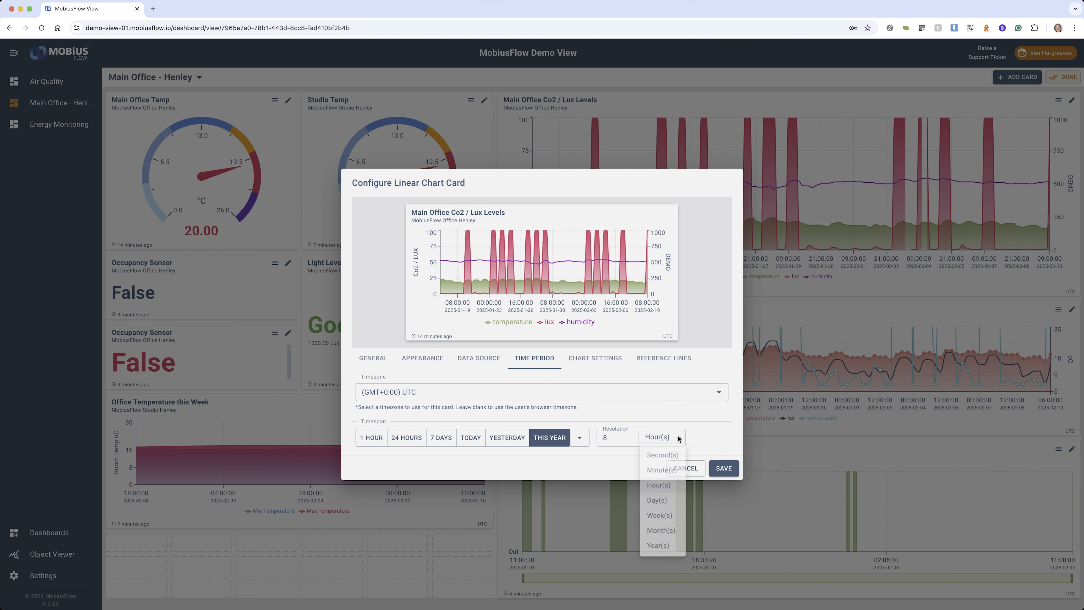
click(663, 455)
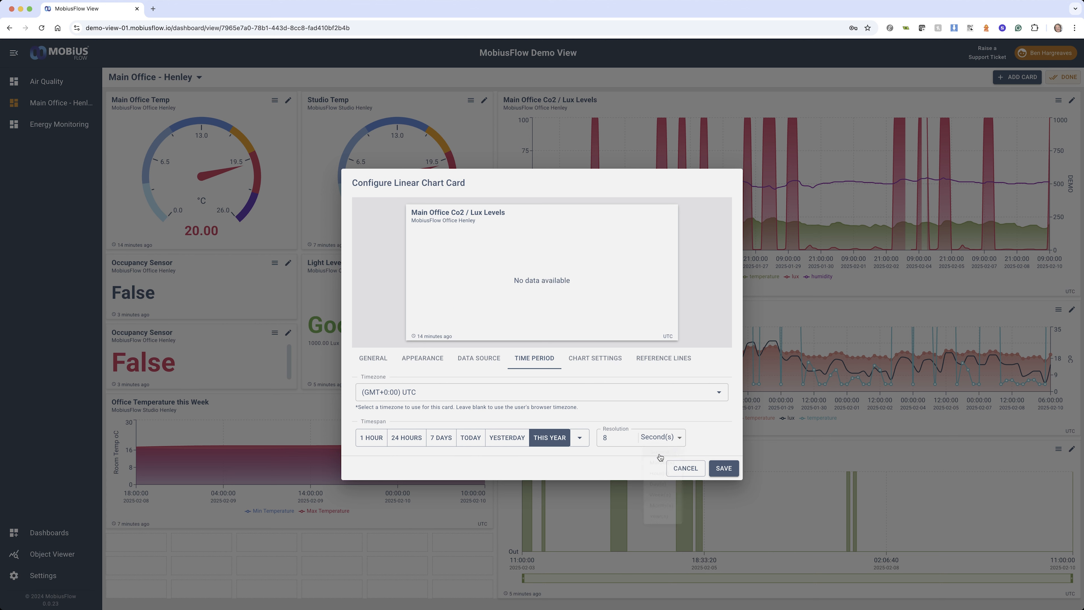
click(678, 438)
click(661, 472)
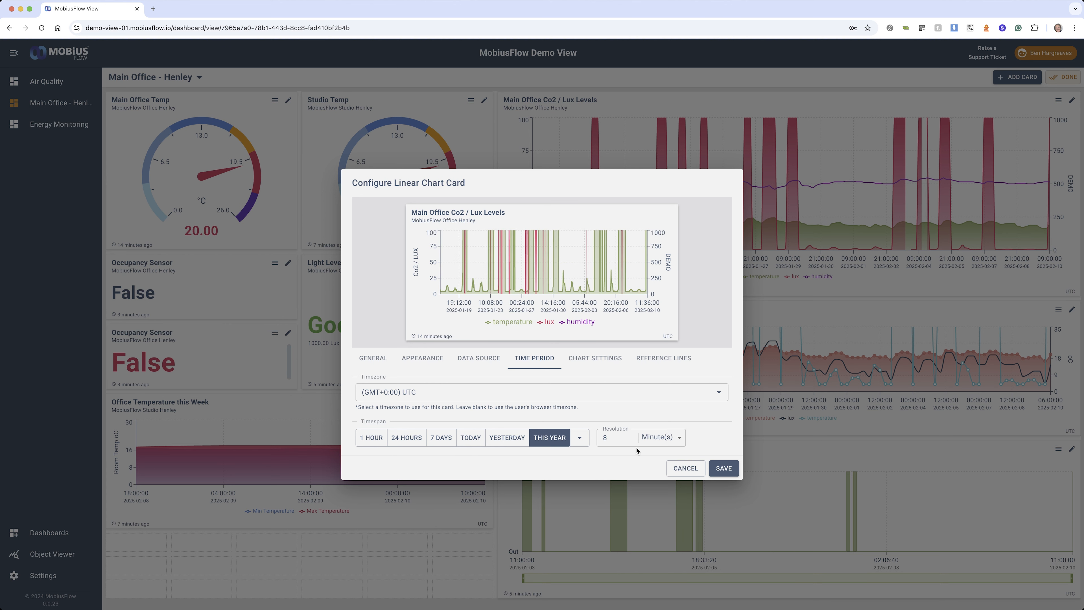
click(679, 438)
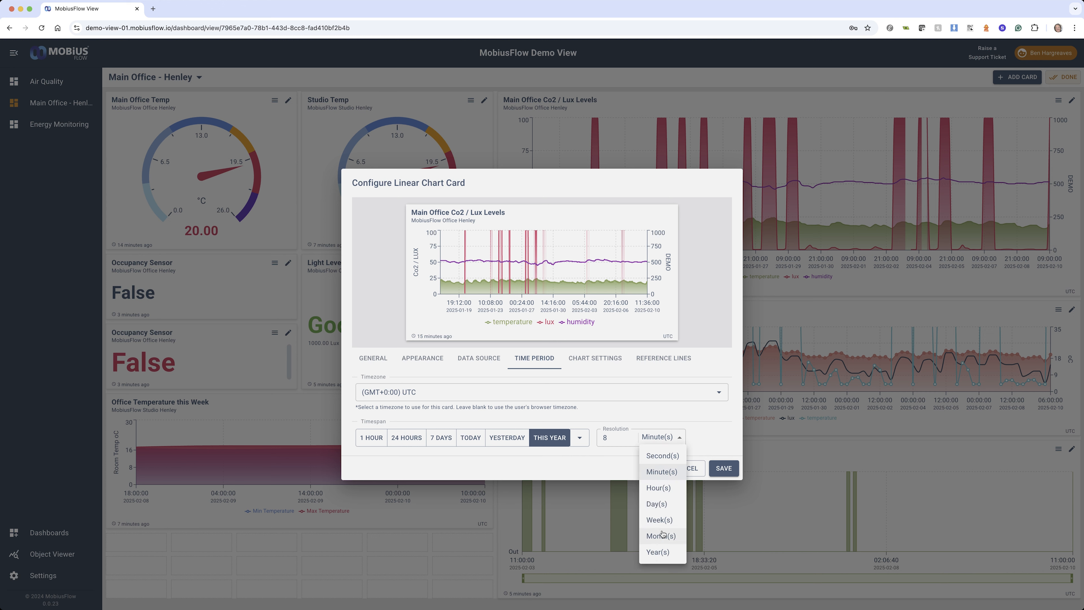
click(656, 552)
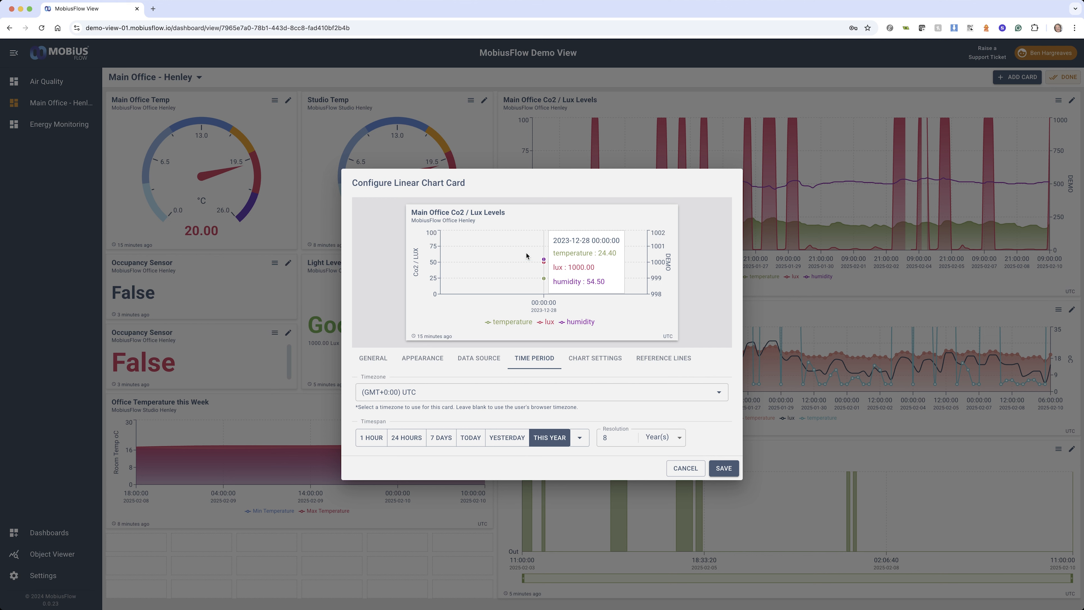
click(662, 437)
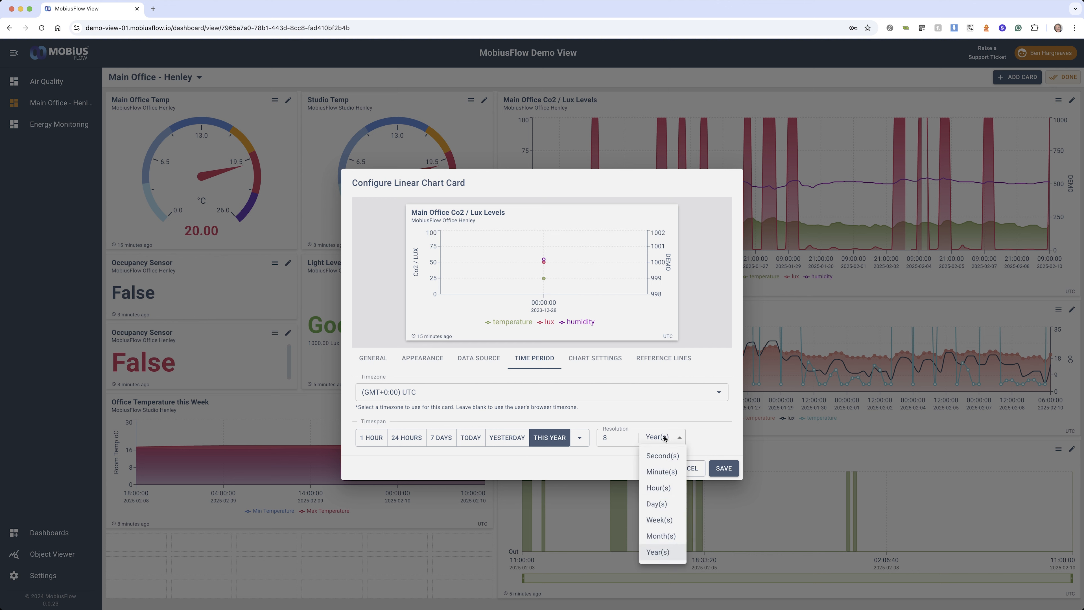
click(664, 482)
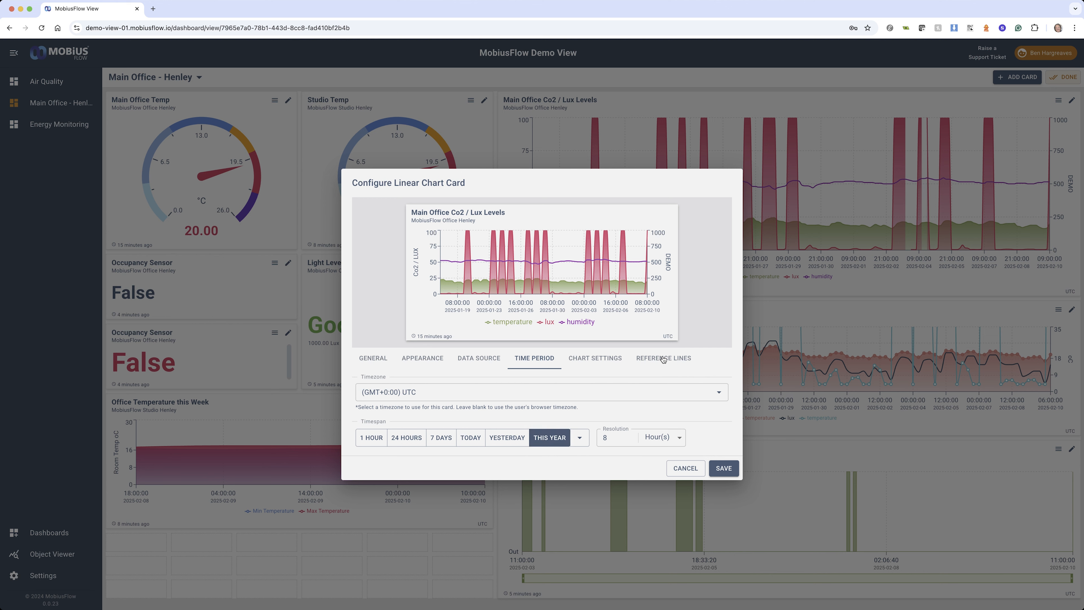
Add a reference line at value 31 with the label "demo data" to the chart
click(651, 360)
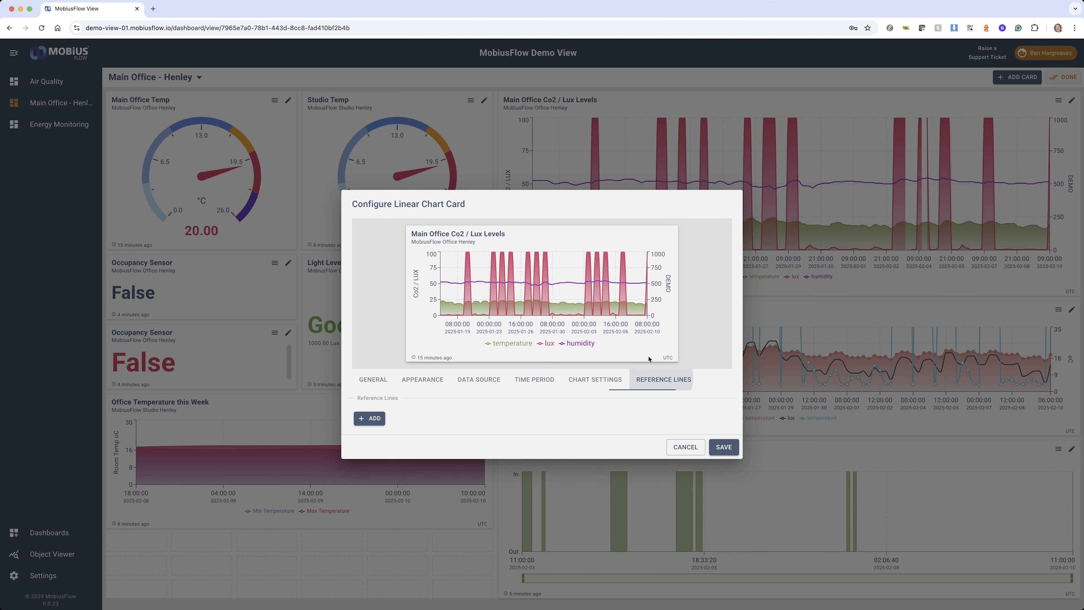
click(374, 419)
click(402, 406)
click(402, 406)
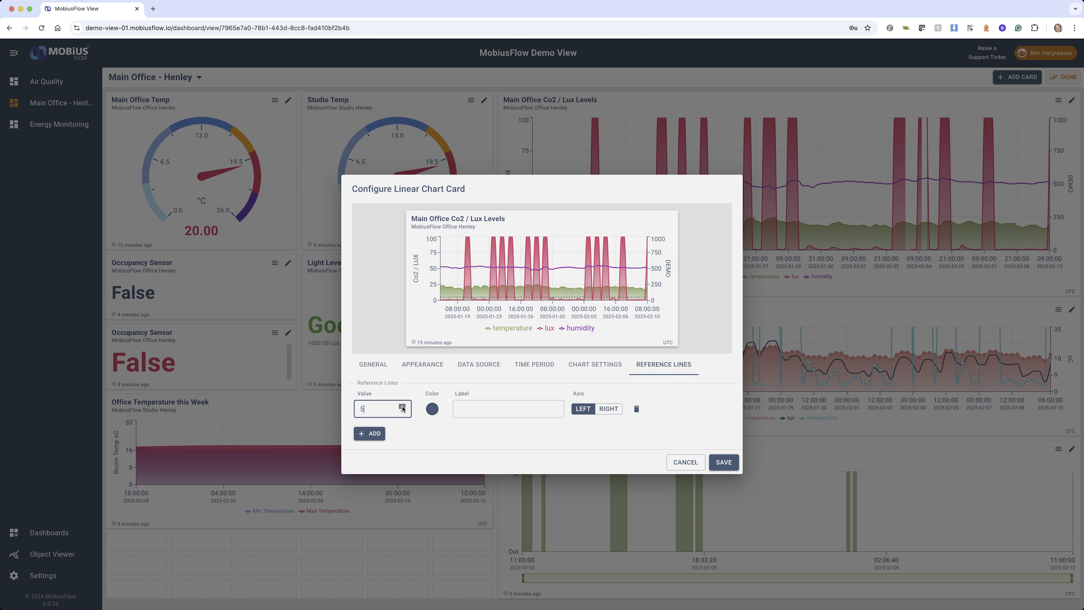
click(402, 407)
click(402, 407)
click(402, 406)
click(402, 407)
click(402, 407)
click(402, 407)
double_click(402, 407)
click(402, 407)
double_click(401, 407)
click(402, 406)
double_click(402, 407)
double_click(402, 406)
click(472, 406)
text(demo data)
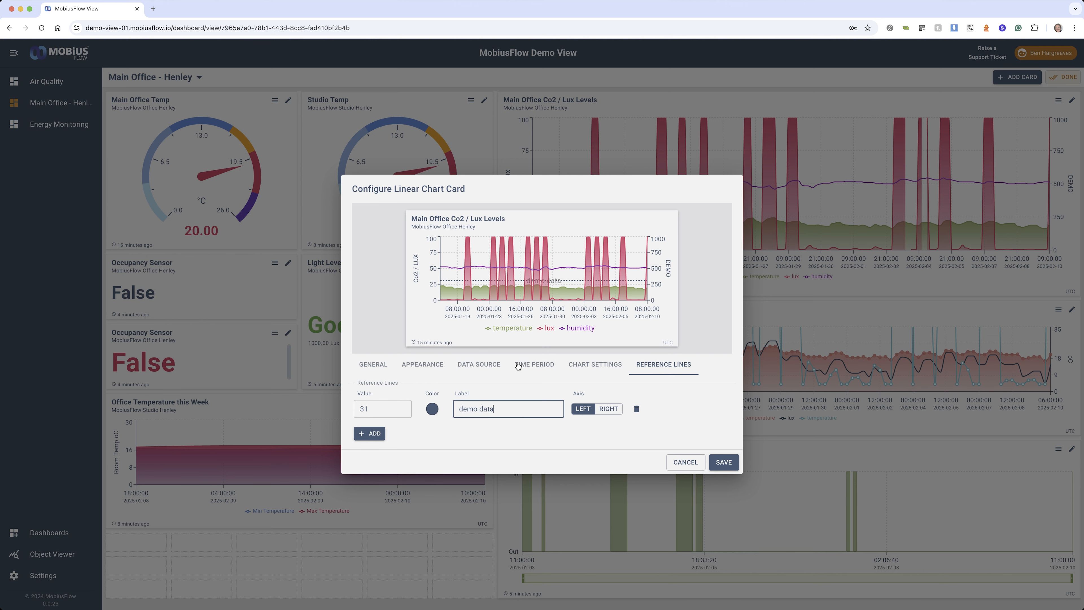
Try auto scale on the chart's left axis and switch it off again
click(533, 364)
click(594, 364)
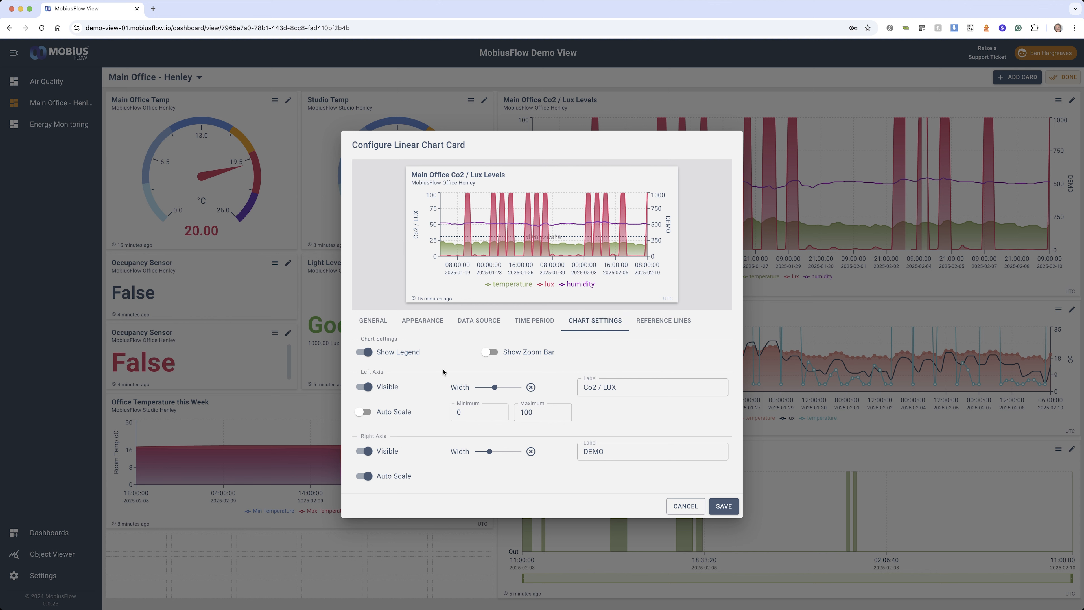
click(360, 412)
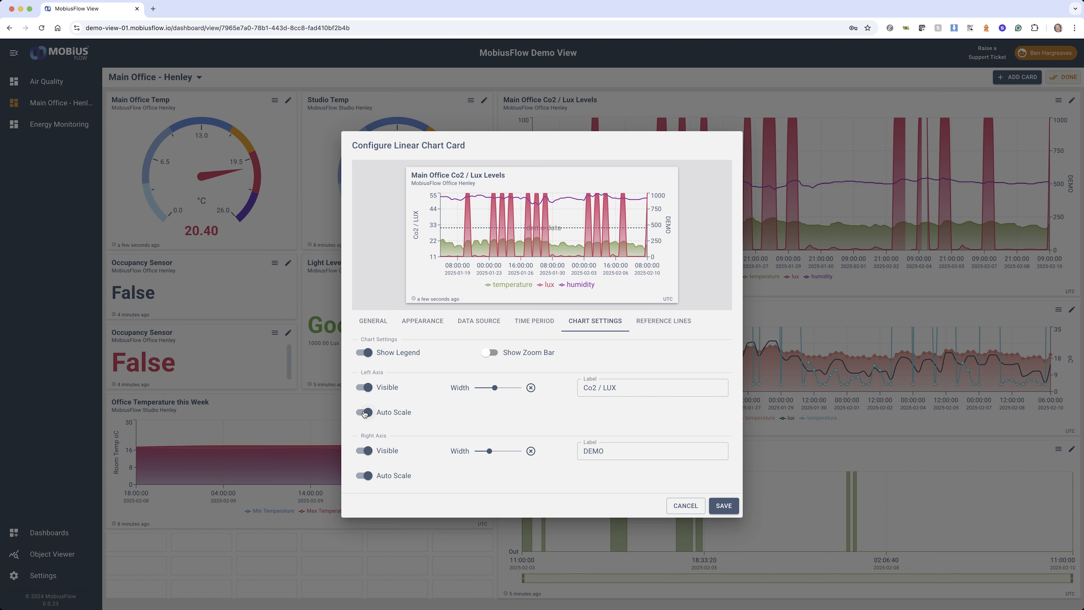
click(366, 412)
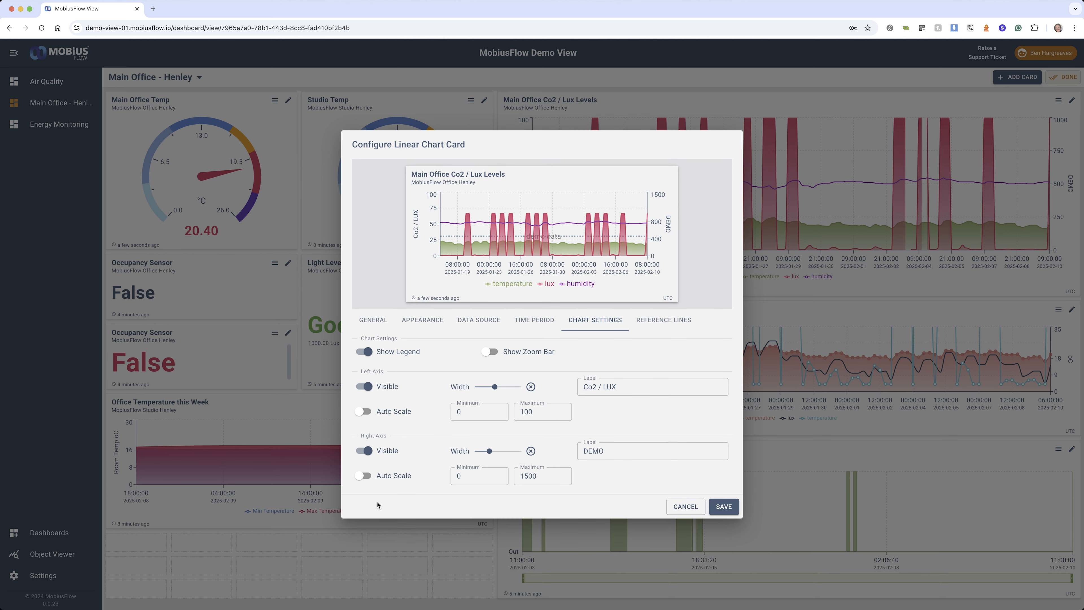
Change the right axis label to LUX and save the Main Office Co2 / Lux Levels chart
drag(608, 452, 577, 452)
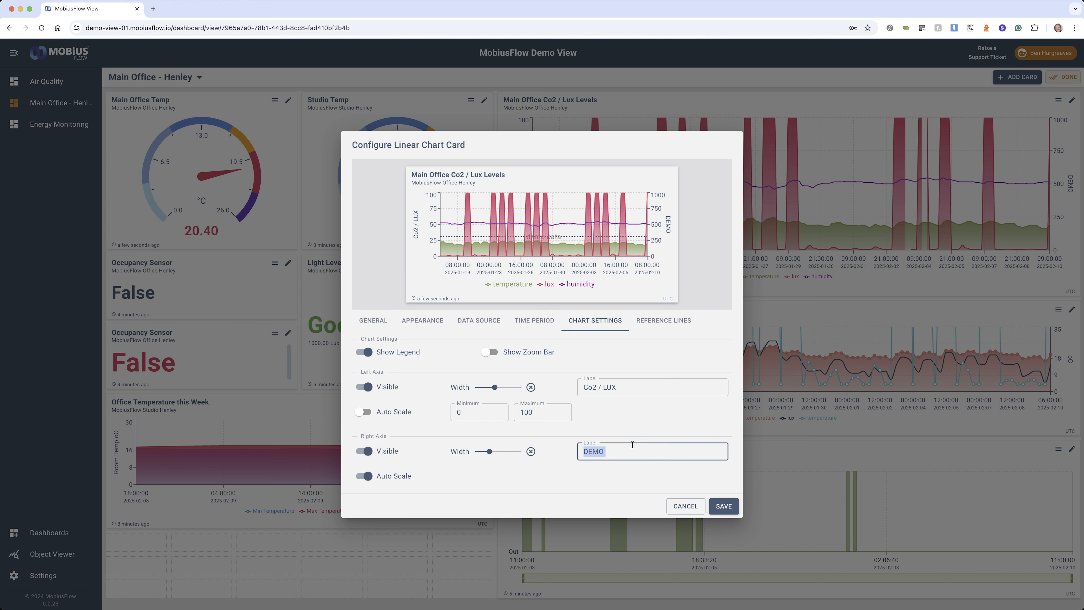
text(LUX)
click(725, 506)
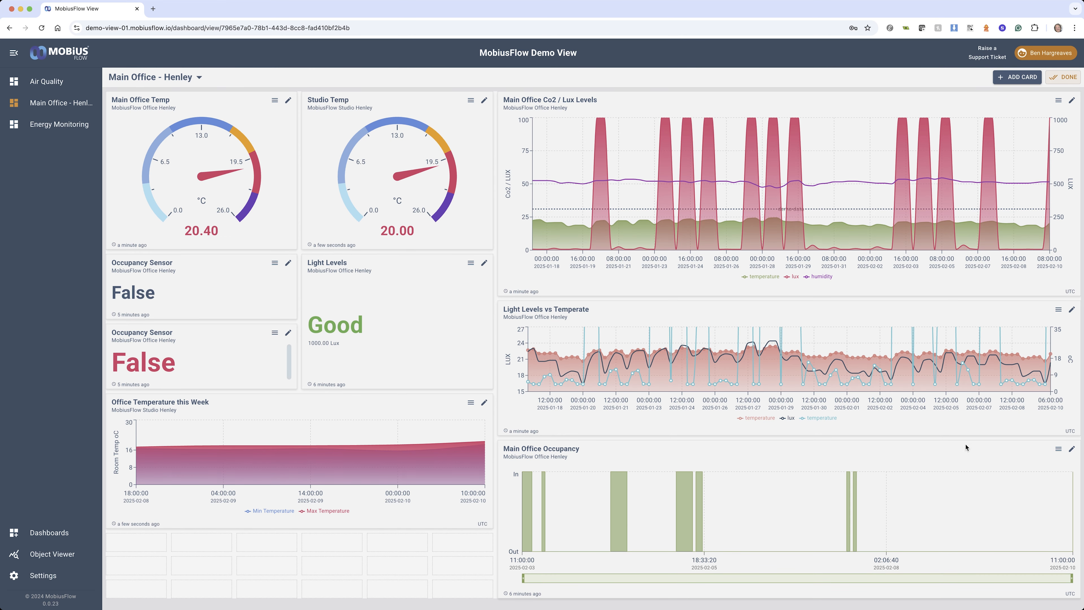
Open the Main Office Occupancy chart's configuration, preview a 1-minute resolution and set the resolution unit back to hours
click(1071, 449)
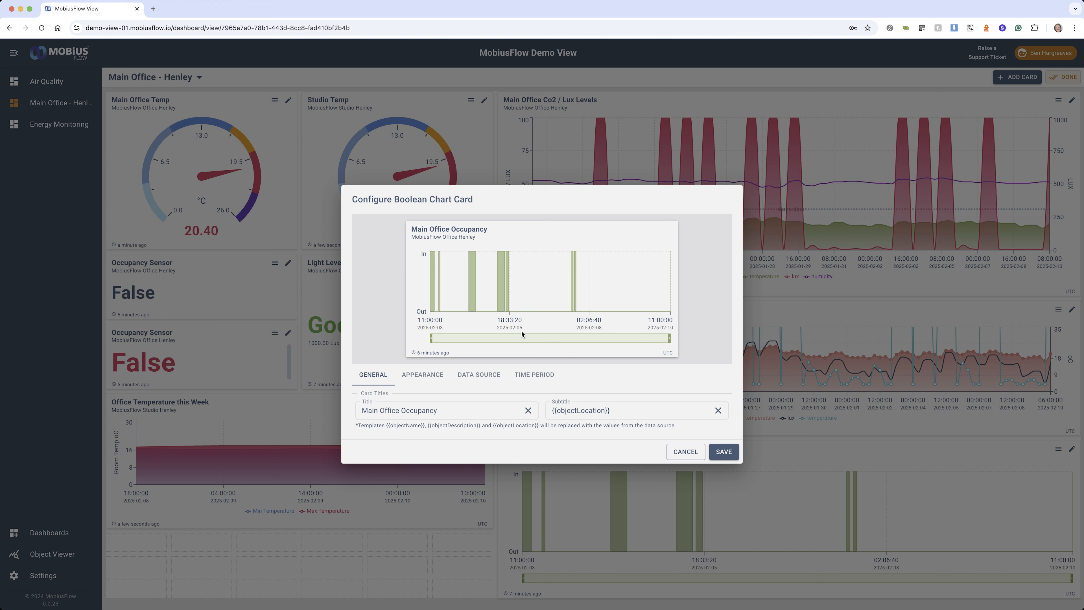
click(541, 374)
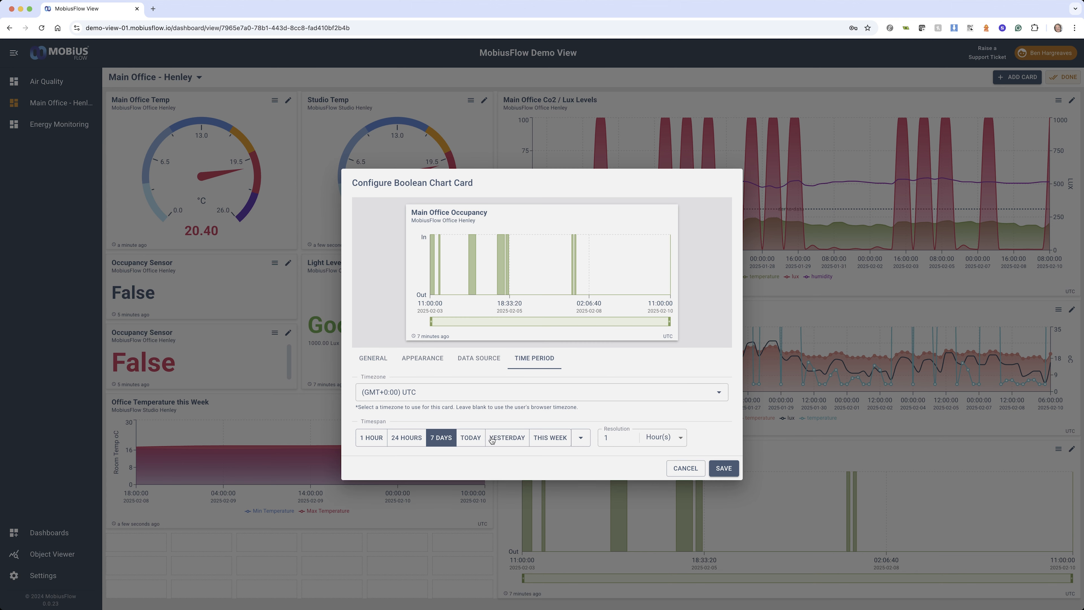
click(681, 440)
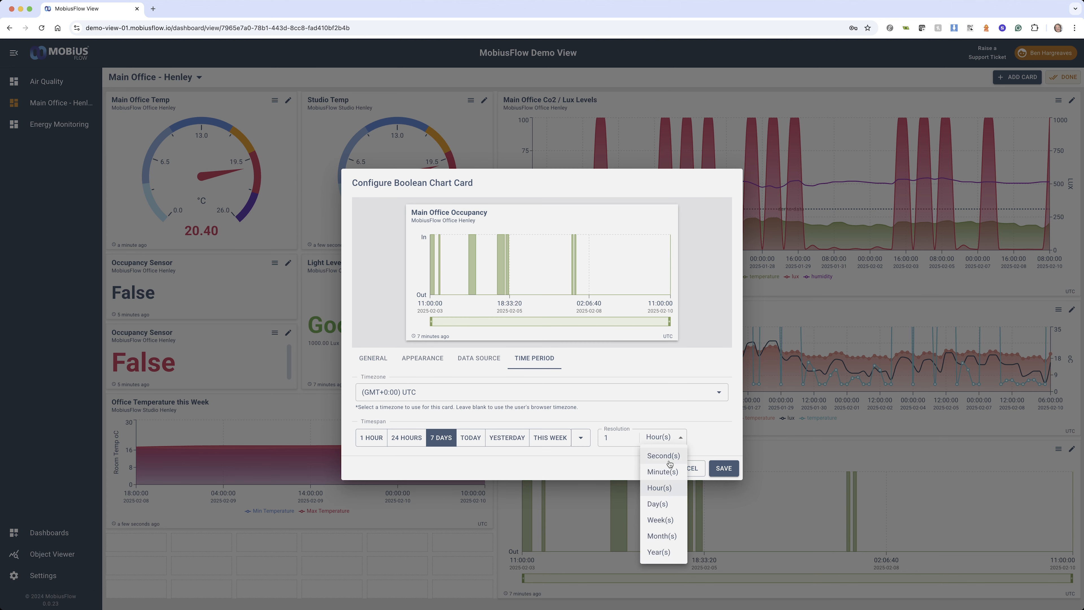
click(659, 472)
mouse_move(436, 259)
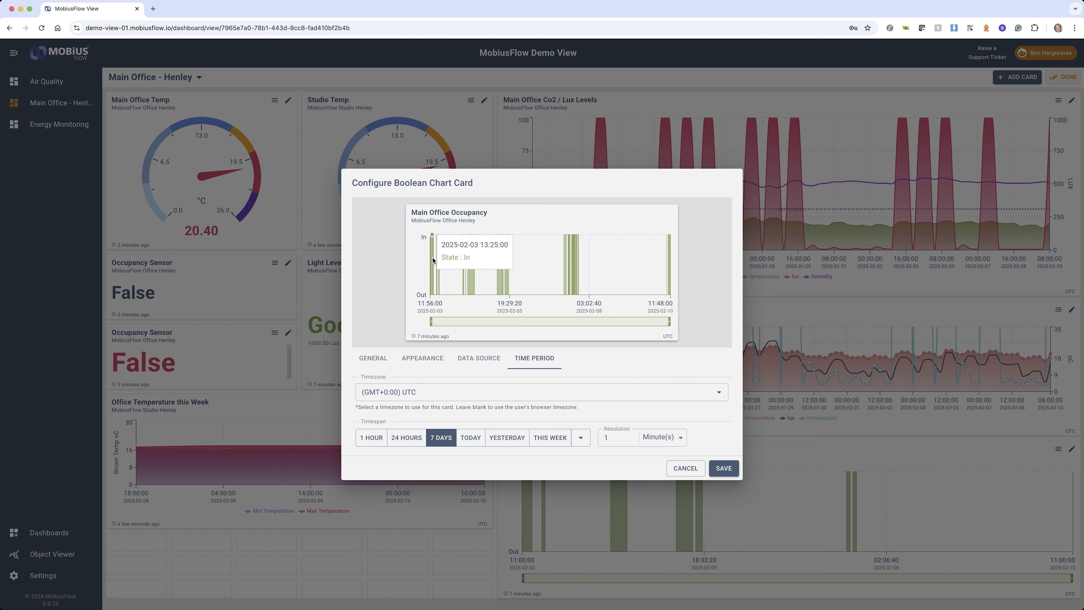
click(667, 438)
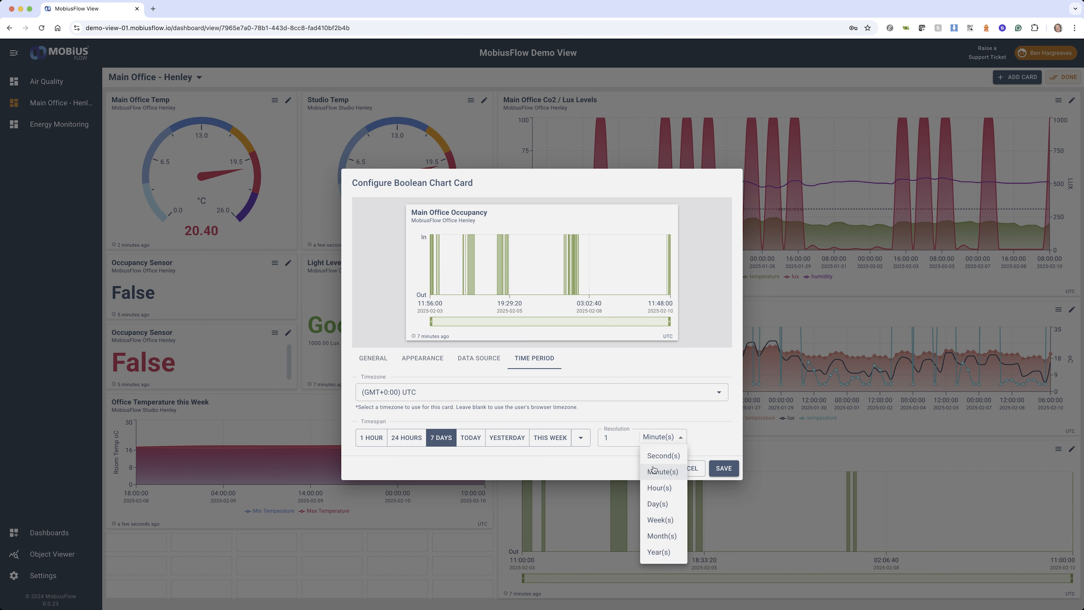
click(655, 490)
mouse_move(486, 256)
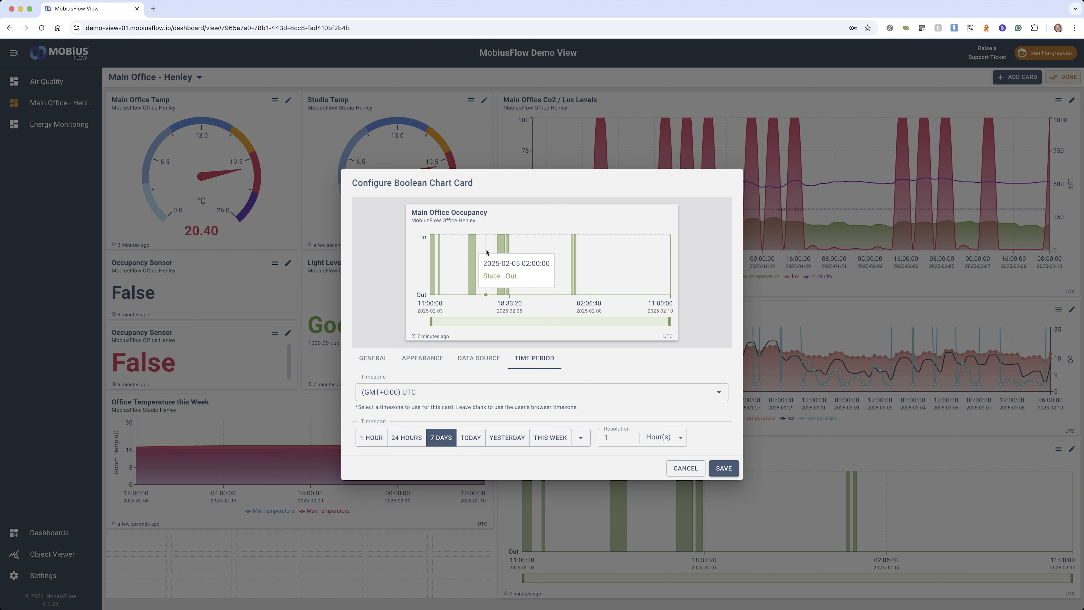
Check the occupancy chart's data source, and set its chart data colour to salmon pink and its zoom bar colour to bright purple
click(473, 358)
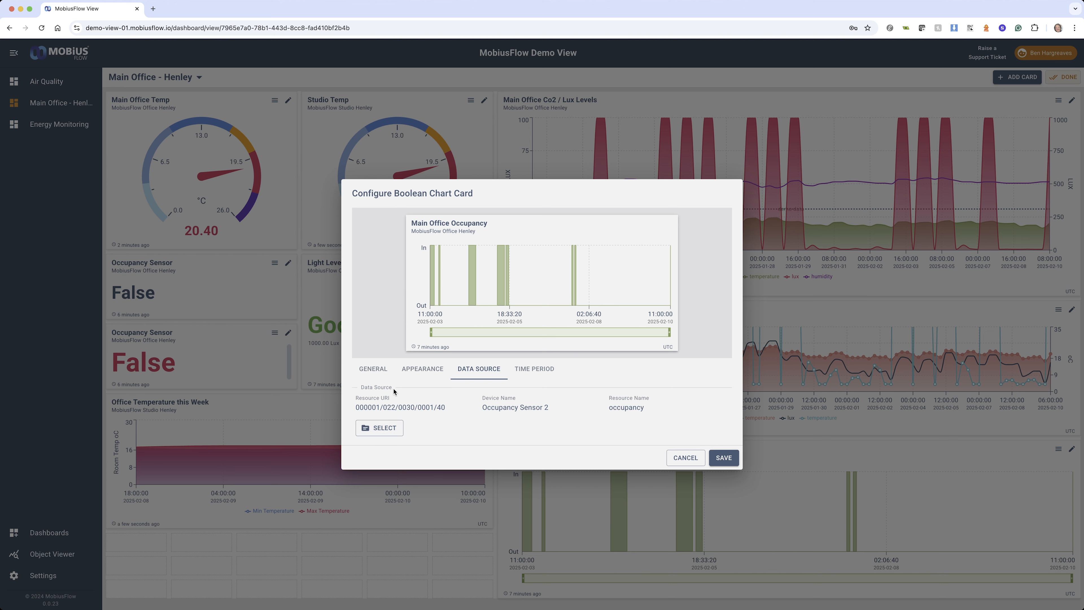
click(424, 369)
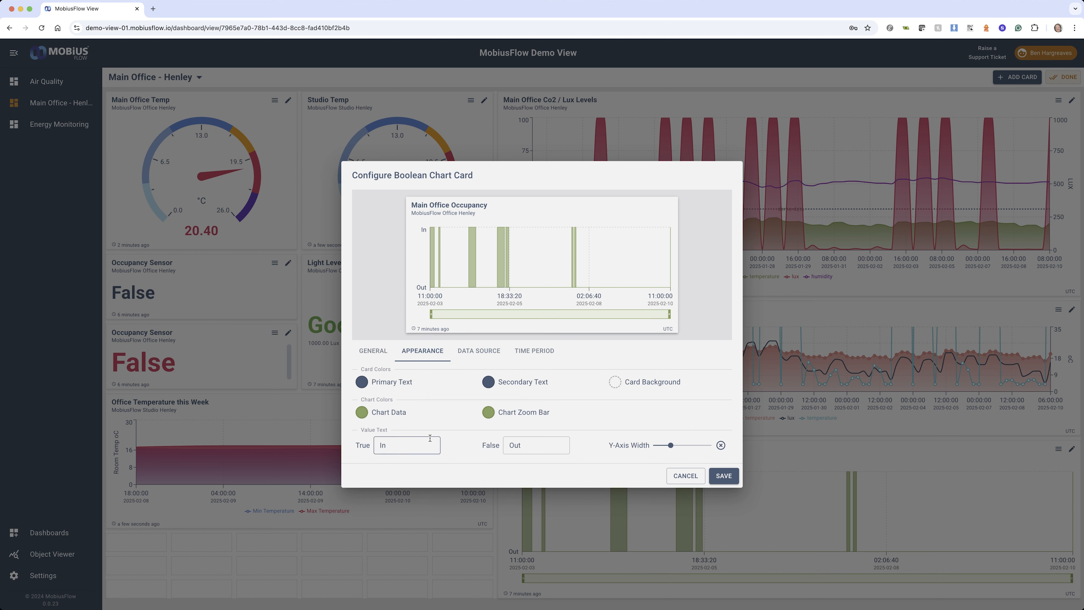
click(367, 415)
click(383, 409)
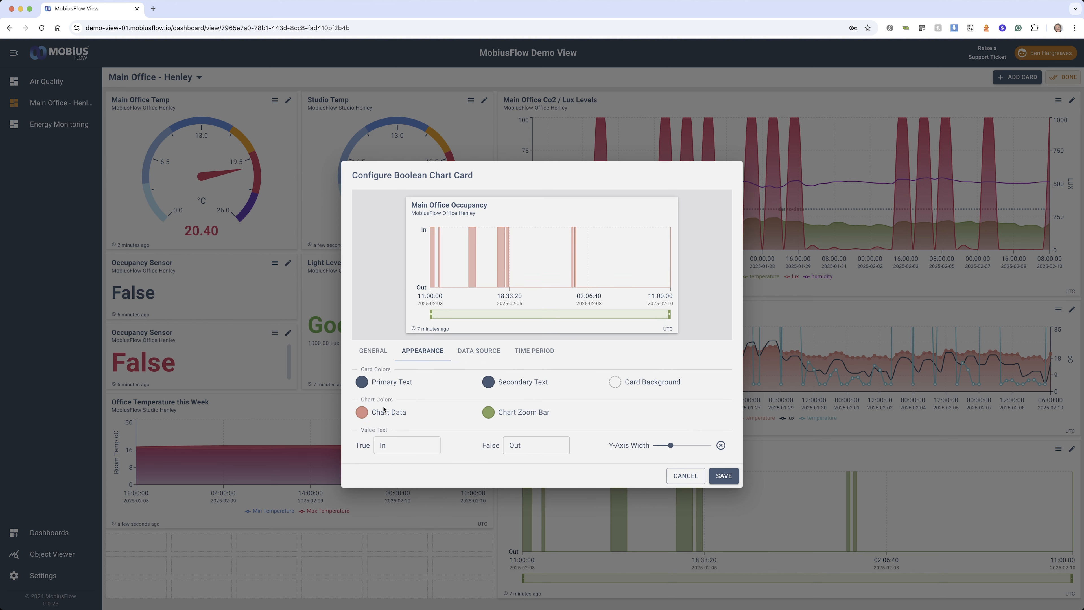
click(487, 412)
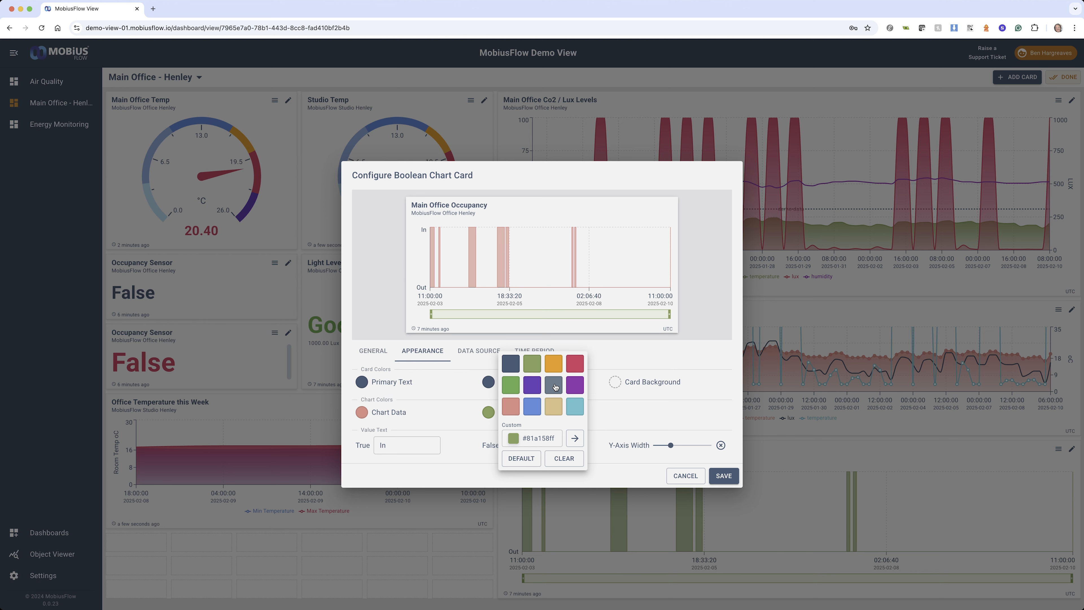
click(575, 383)
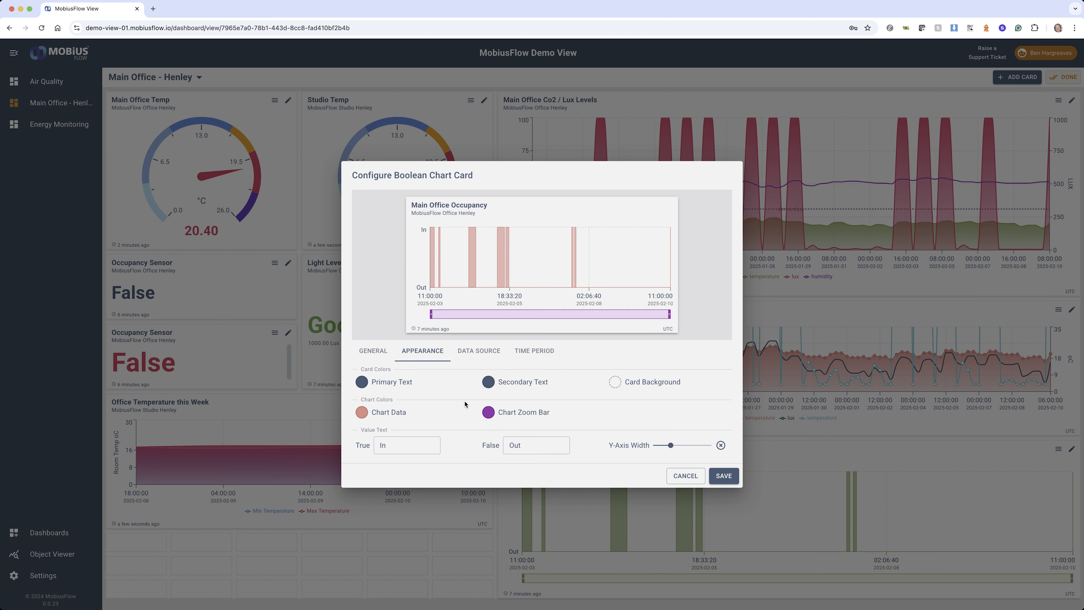
click(374, 350)
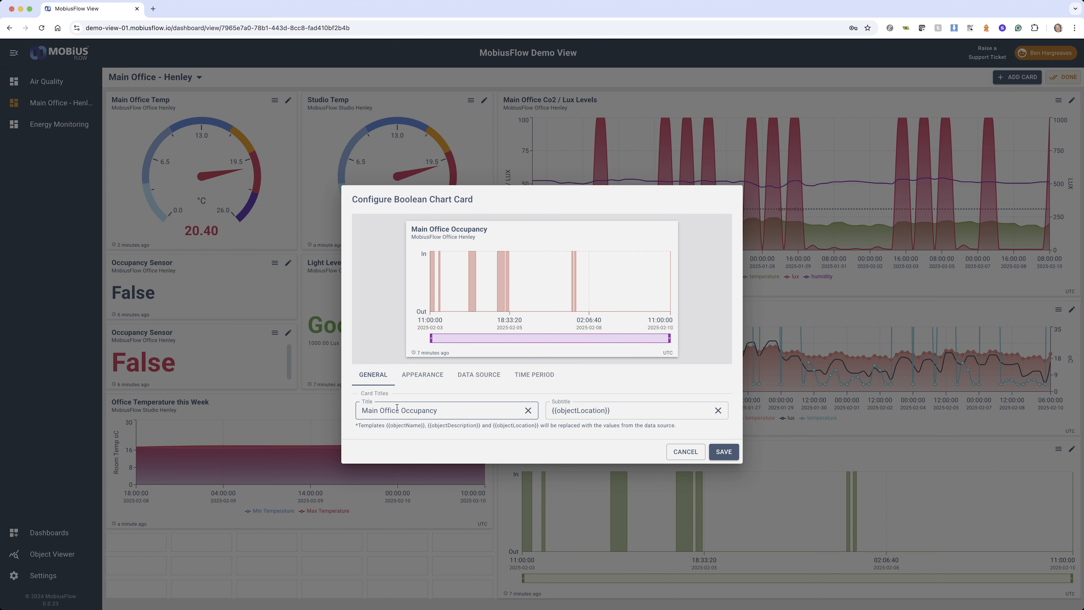
Save the Main Office Occupancy chart configuration and open the dashboard management page
click(722, 451)
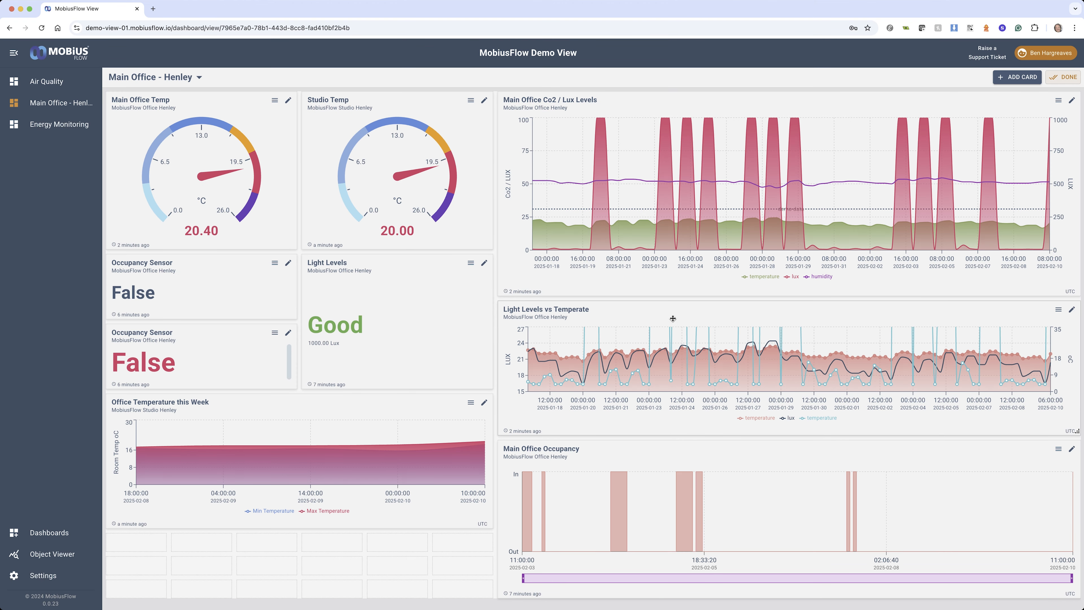
mouse_move(421, 173)
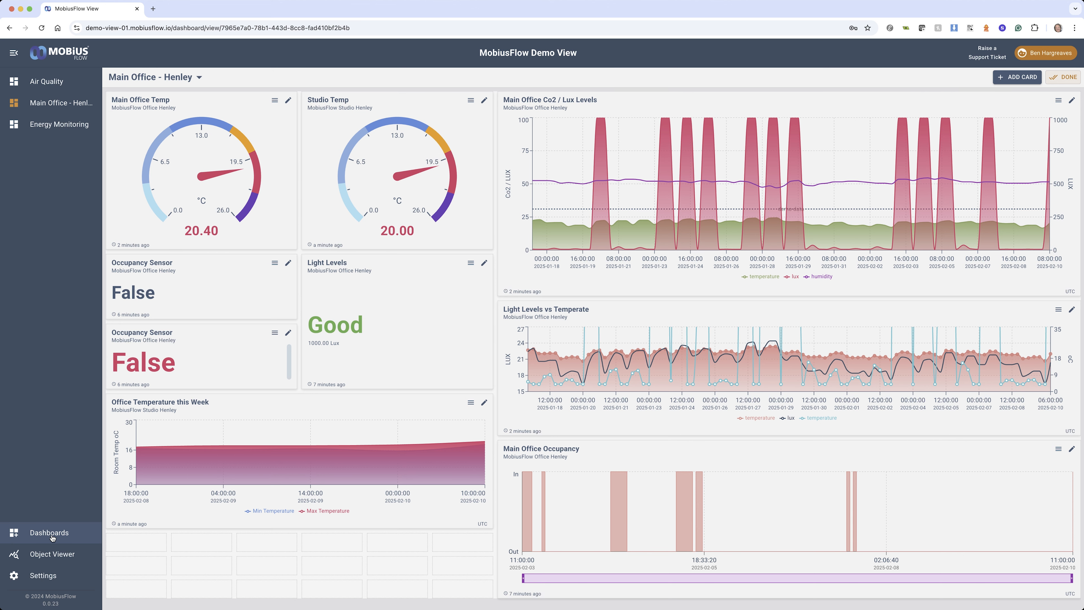
click(39, 535)
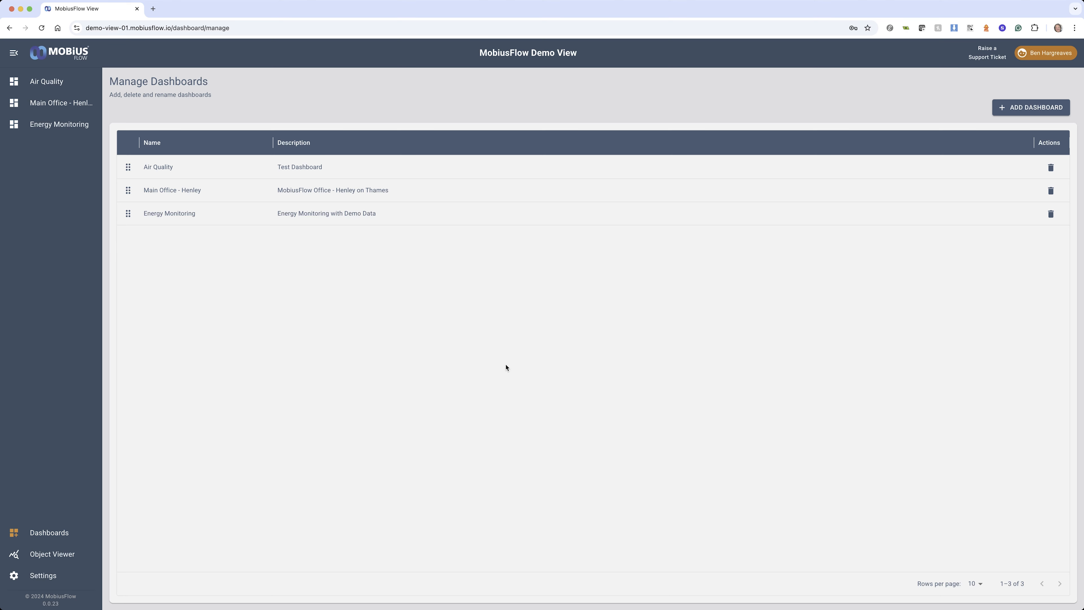
Add a new dashboard named Demo with the description demo
click(1024, 109)
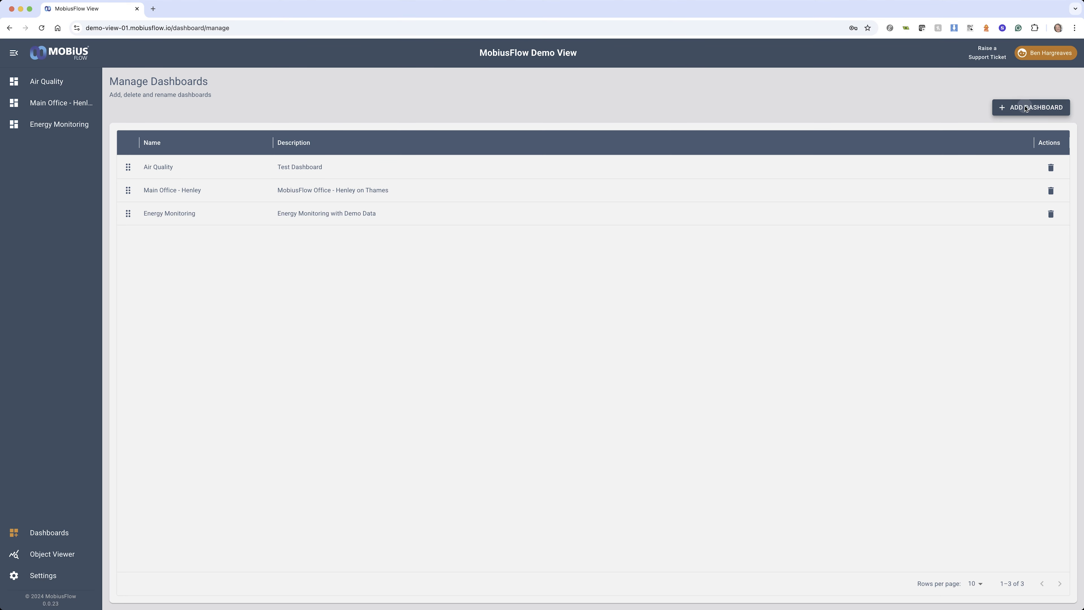
click(453, 314)
text(DEmo)
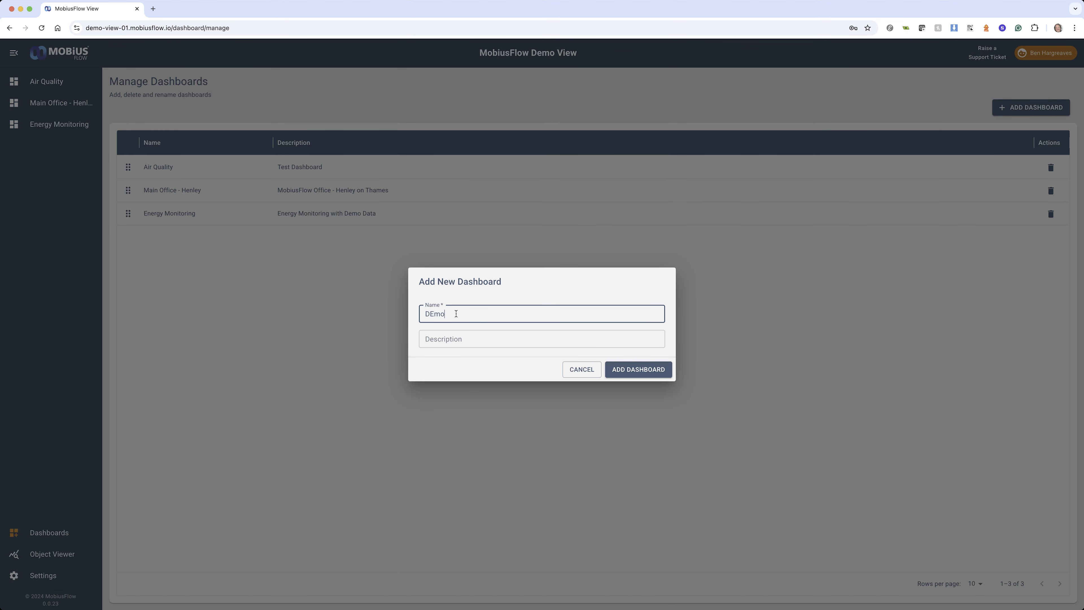
key(BackSpace)
key(BackSpace)
key(BackSpace)
text(emo)
key(Tab)
text(demo)
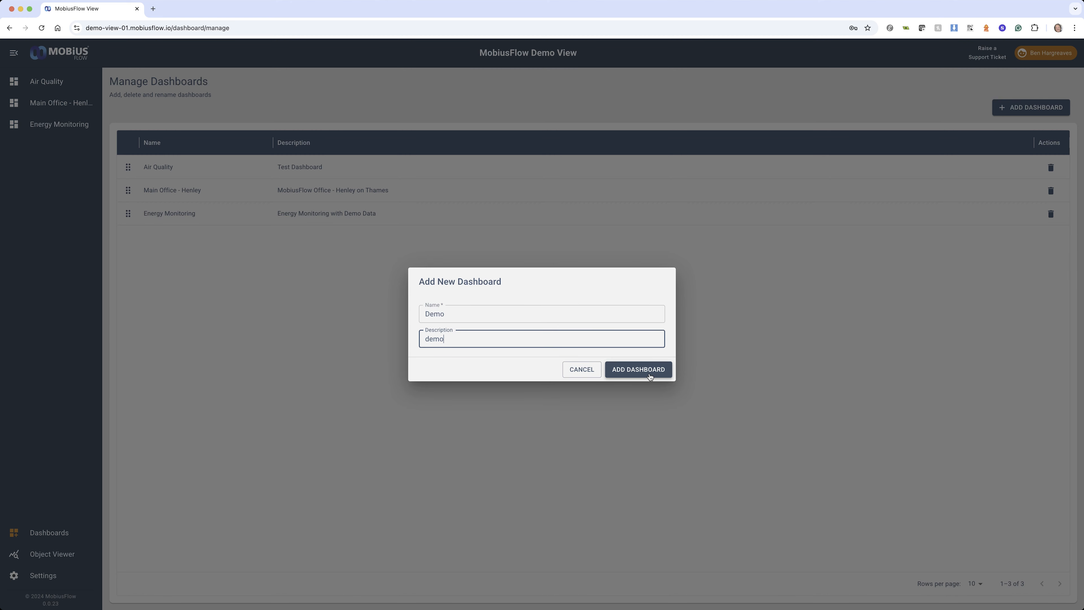
click(648, 370)
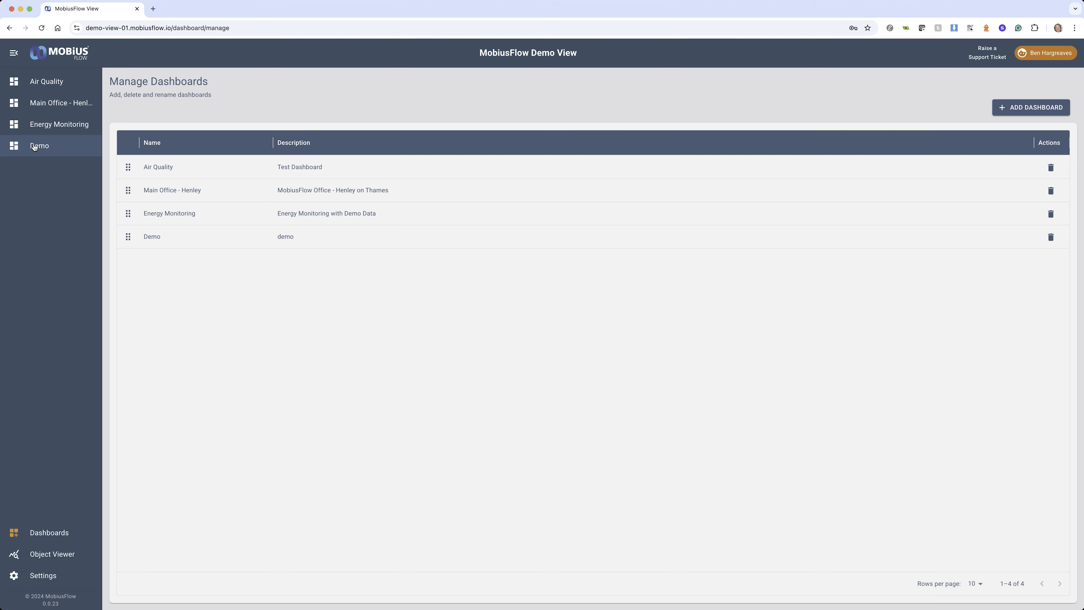
Add a Numeric Value card to the Demo dashboard and enlarge it to about five grid columns by seven rows
click(34, 146)
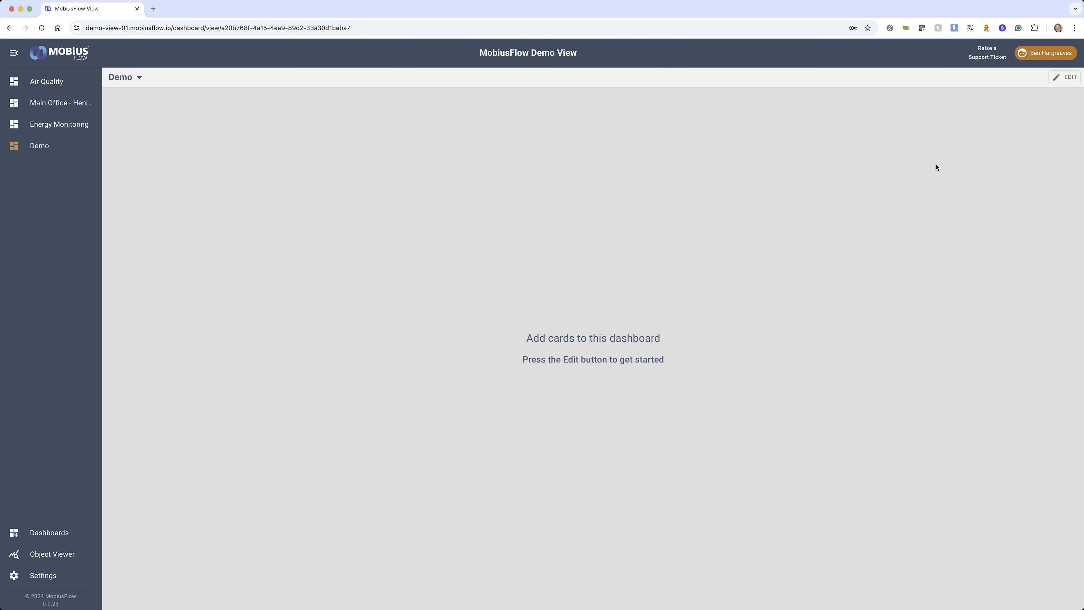
click(1066, 77)
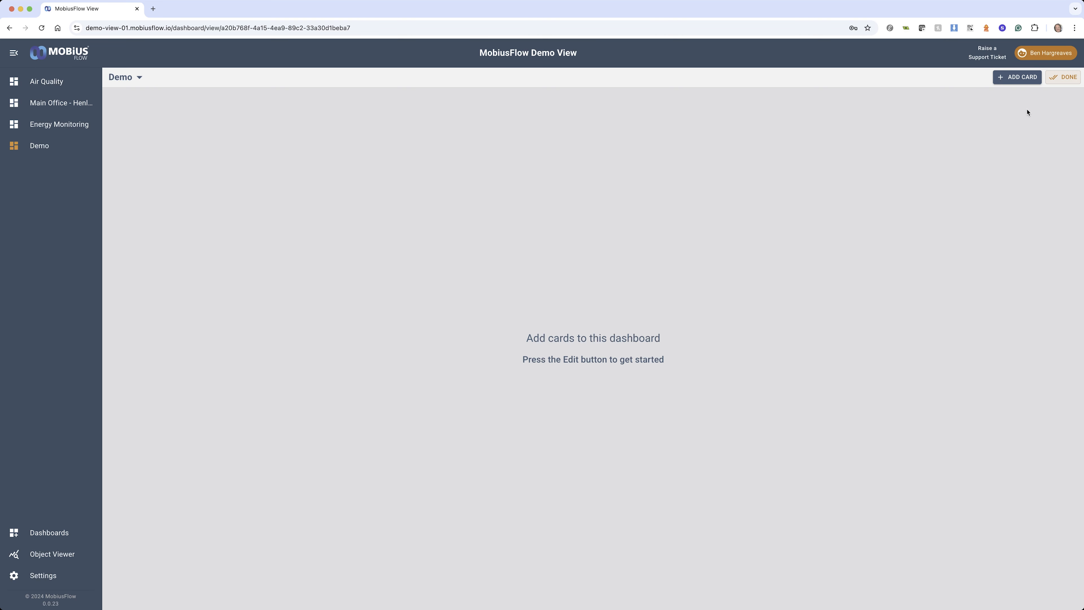
click(1019, 79)
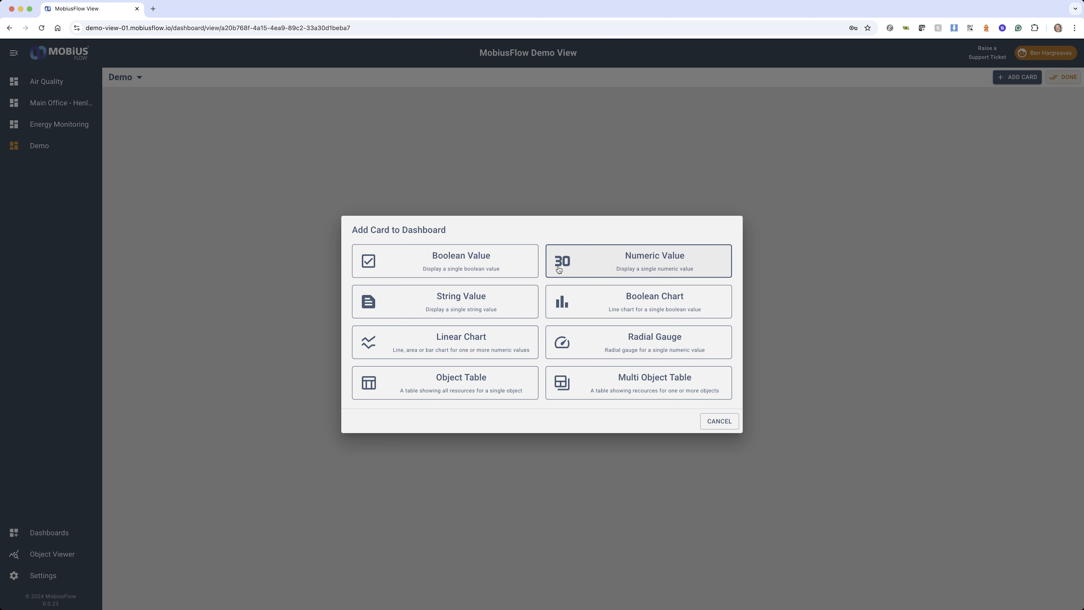
click(600, 260)
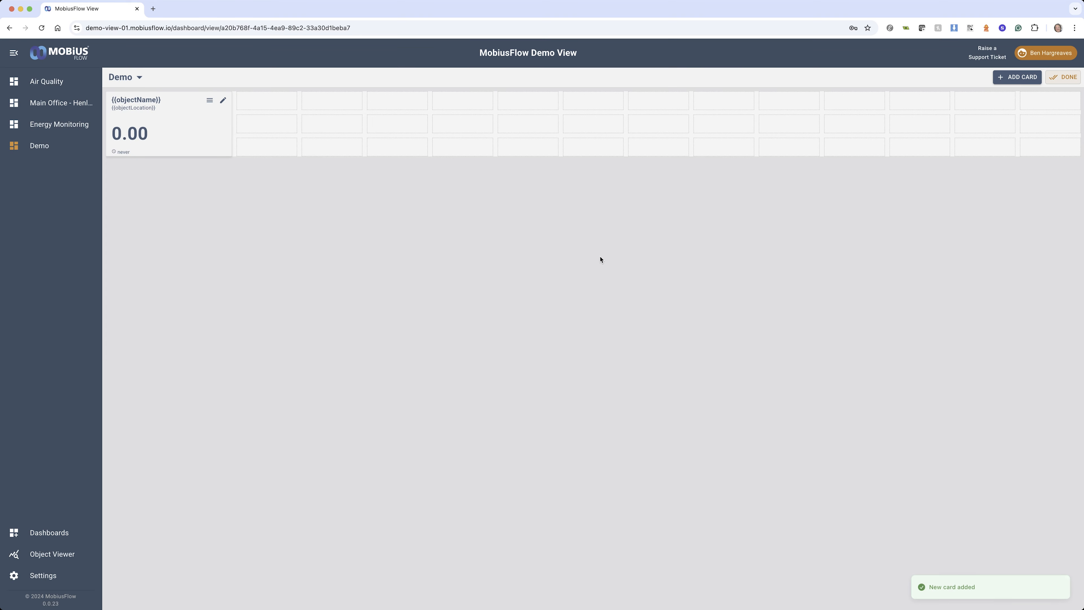
drag(230, 152, 426, 248)
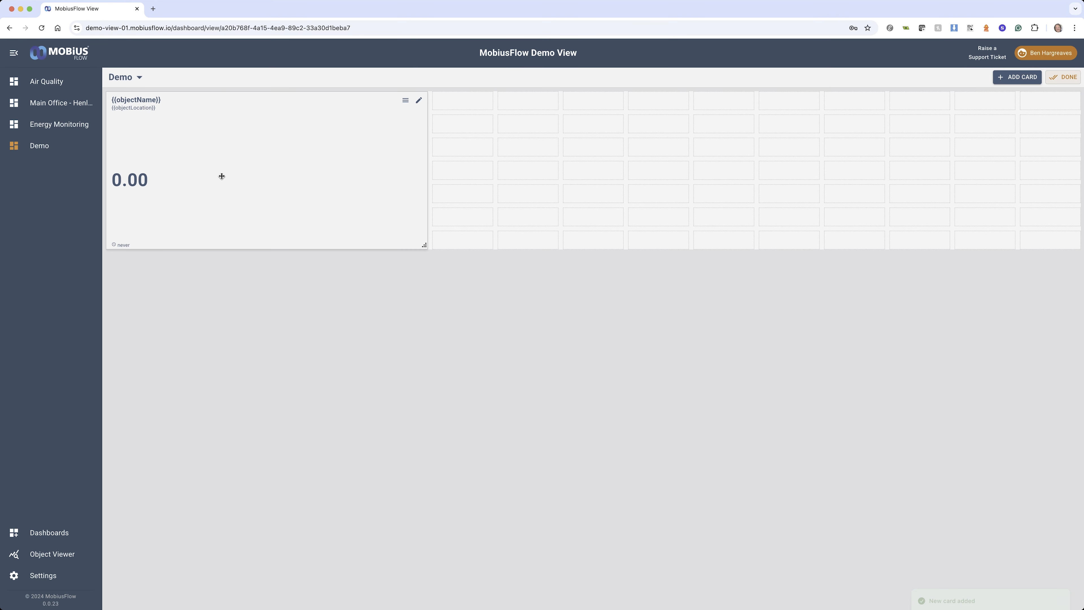
Set the numeric card's data source to the temperature resource of Air Quality Sensor 1
click(419, 100)
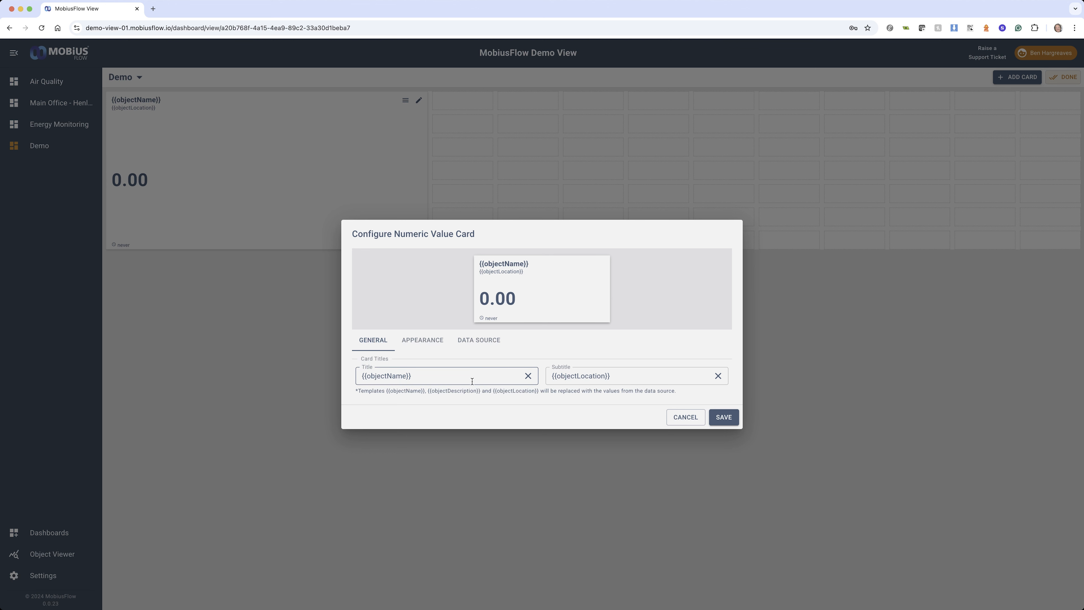
click(419, 340)
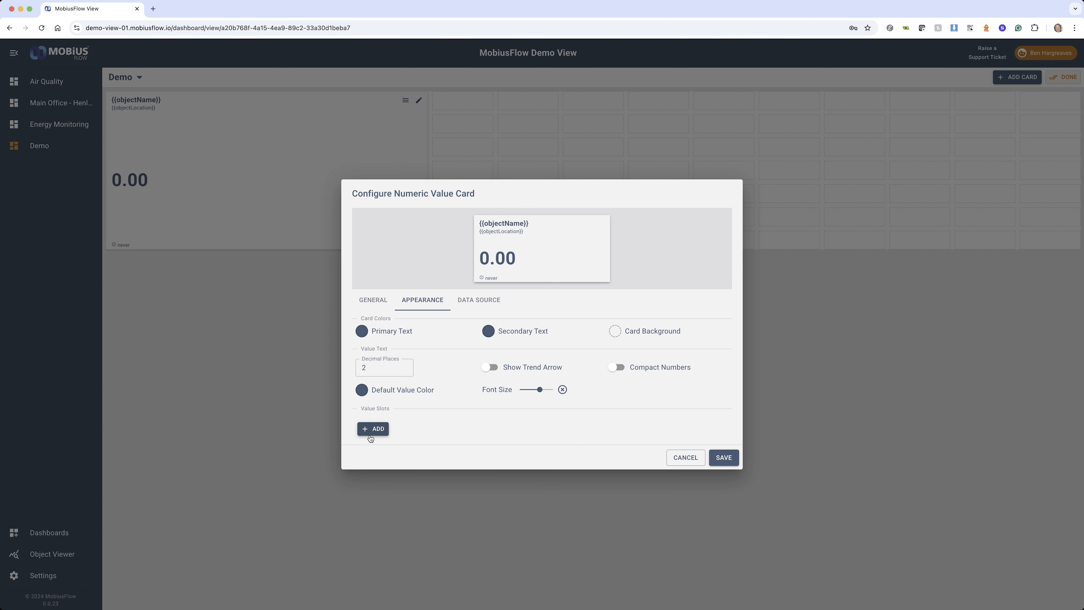
click(494, 302)
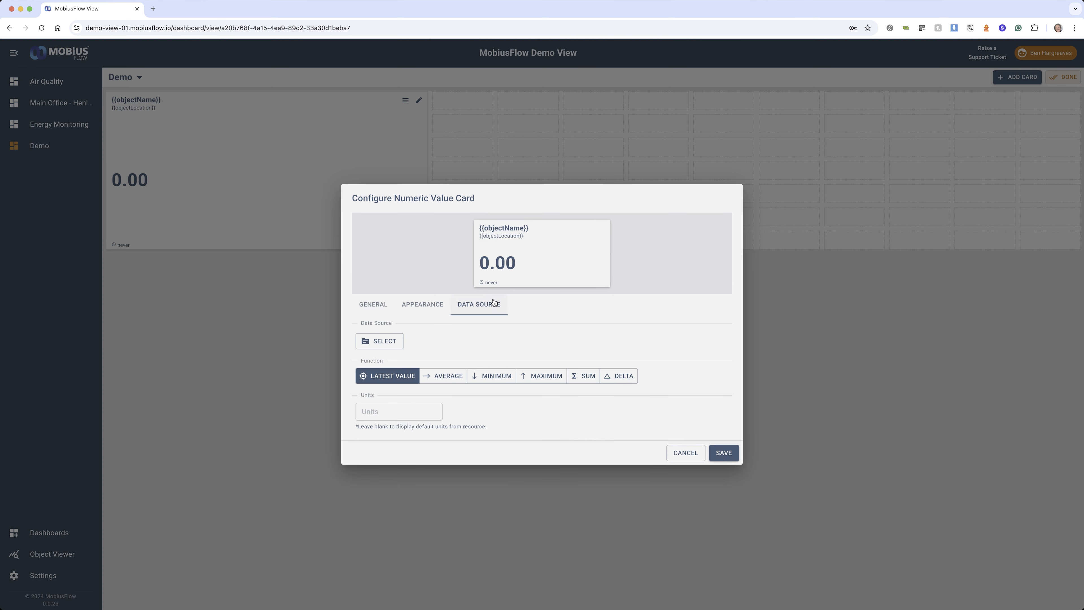
click(382, 342)
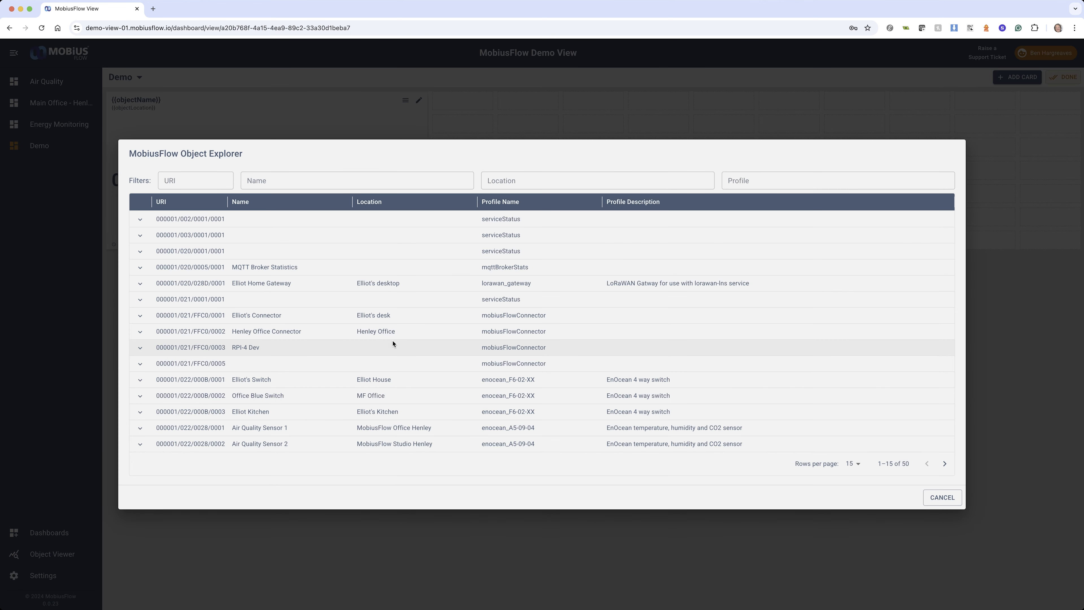
click(140, 428)
scroll(206, 445, down, 3)
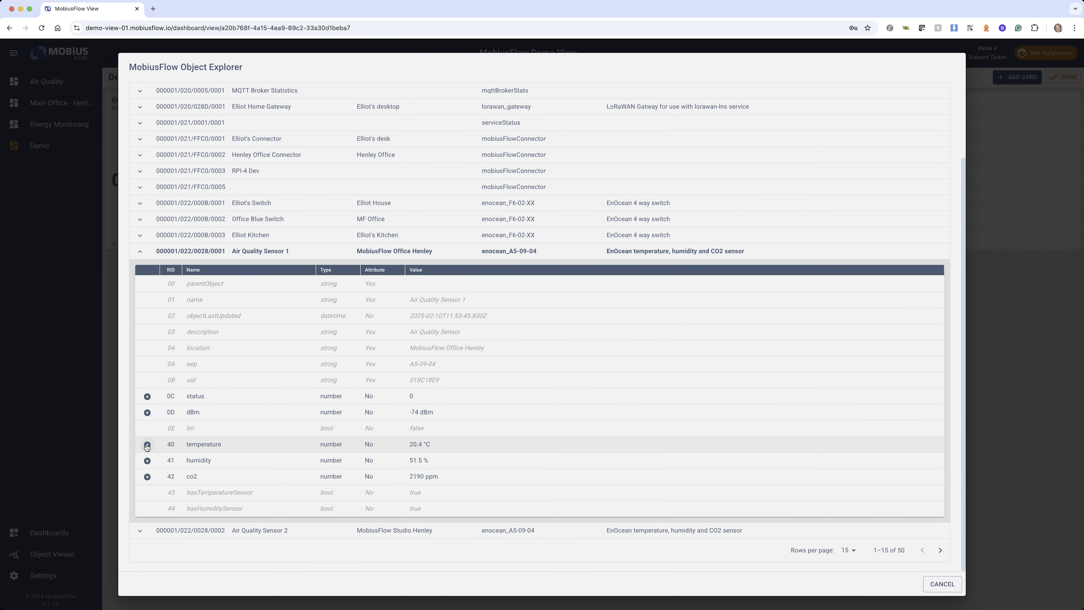
click(147, 444)
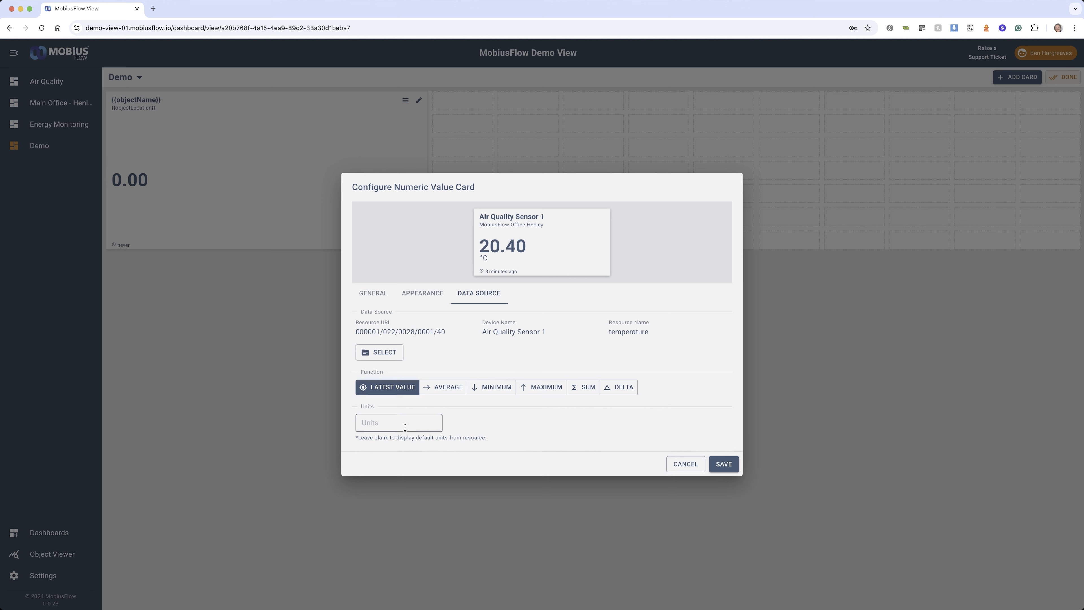
Try a salmon pink background on the numeric card and clear it again
click(428, 296)
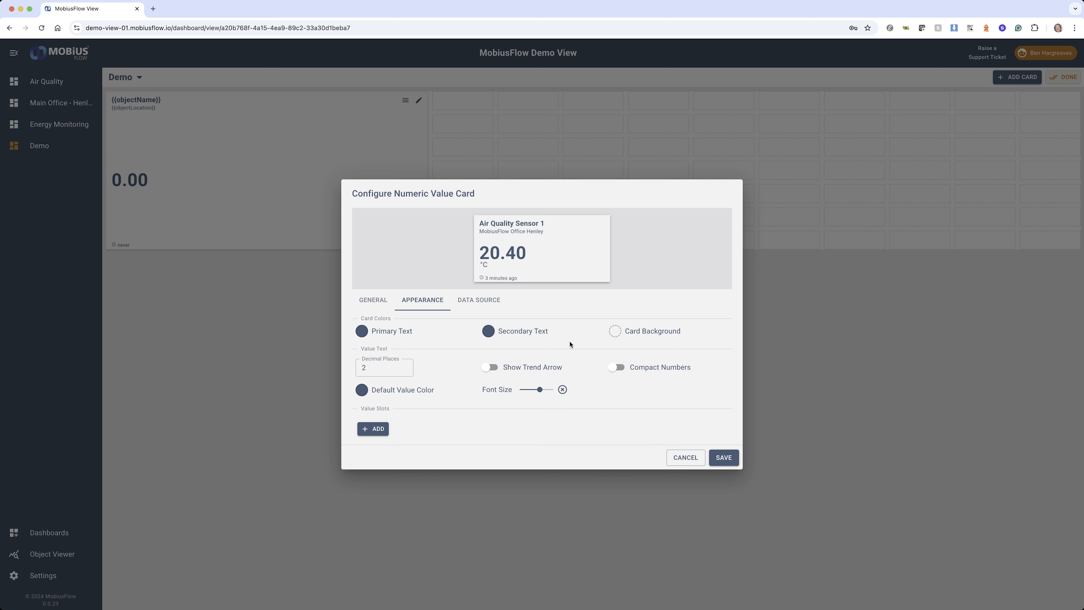
click(615, 331)
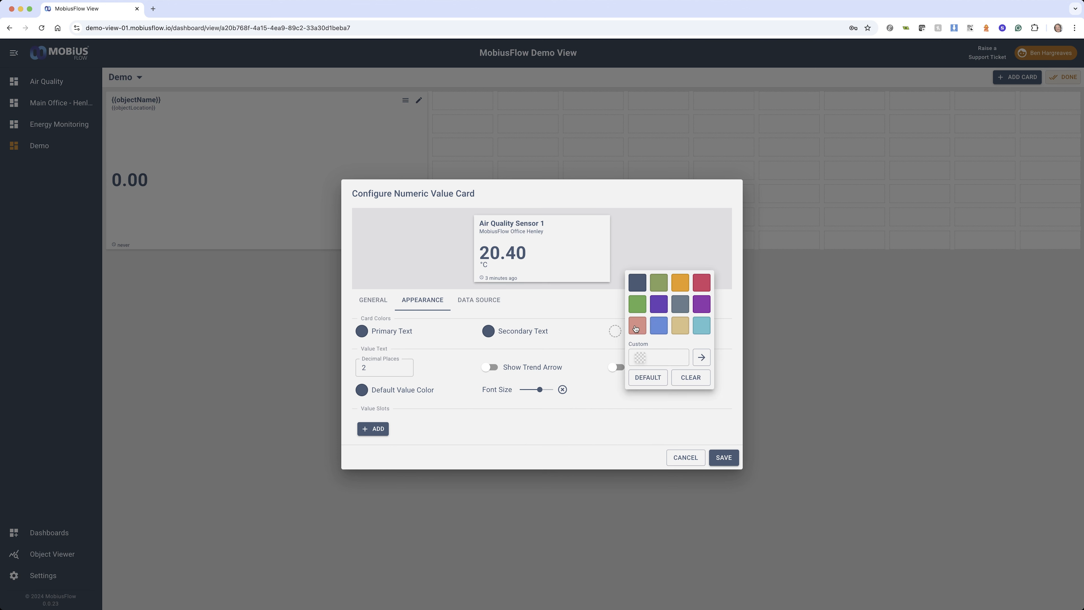
click(634, 325)
click(615, 331)
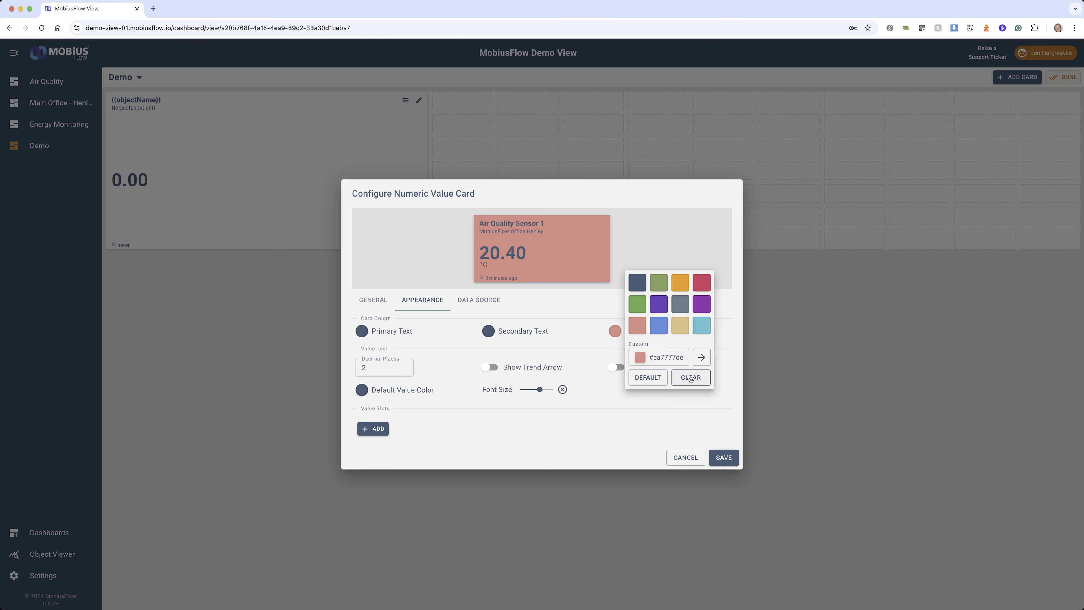
click(691, 378)
Increase the numeric card's value font size, turn on its trend arrow and save the configuration
drag(538, 390, 547, 389)
click(500, 366)
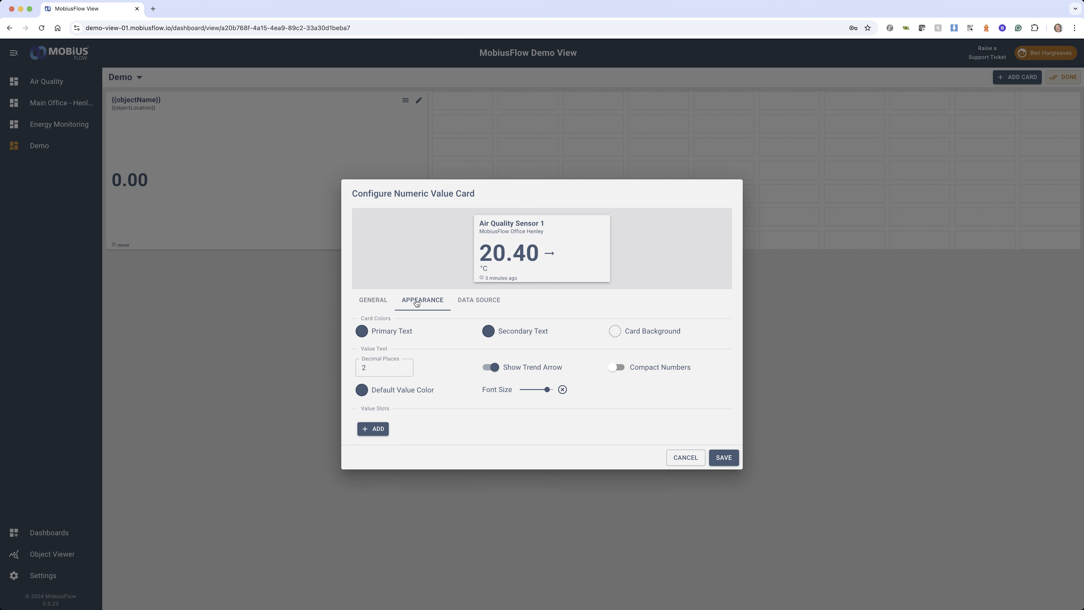
click(375, 300)
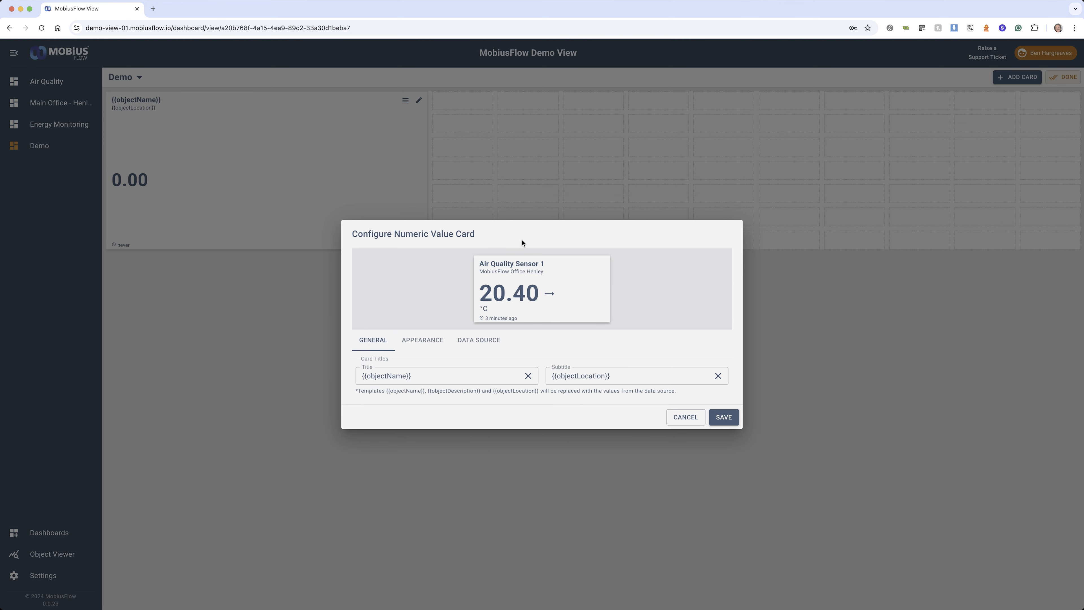
click(722, 418)
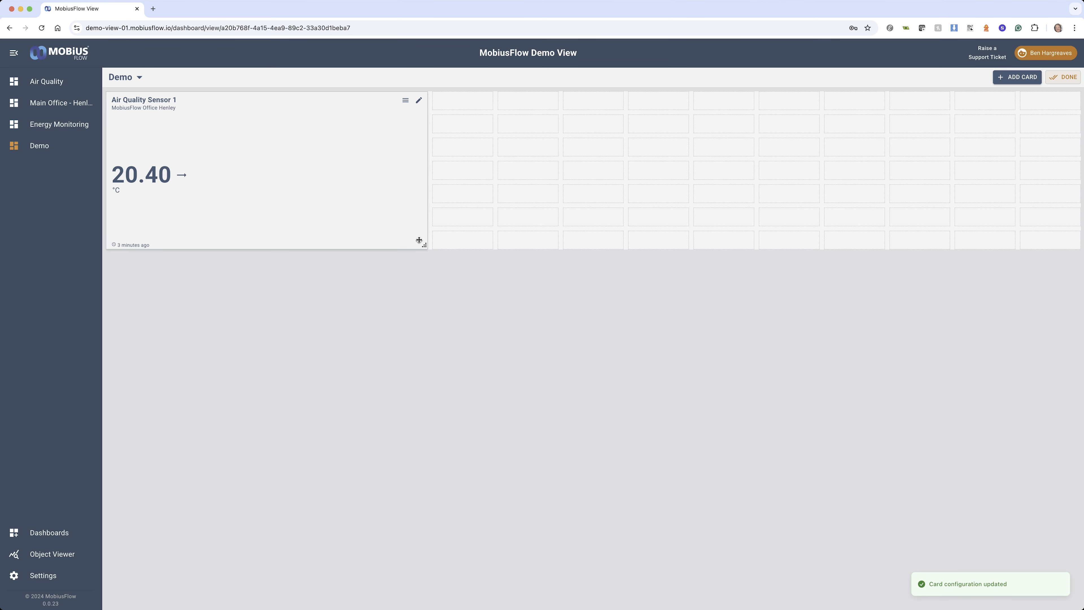
Shrink the Air Quality Sensor 1 card to two grid columns by three rows and add a Boolean Value card
drag(424, 245, 193, 157)
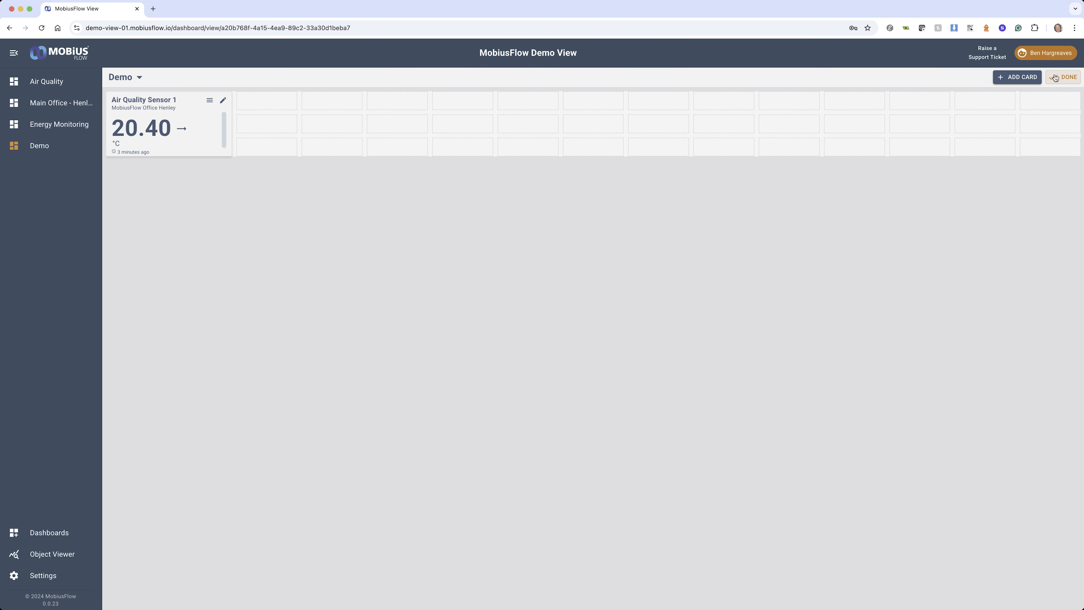
click(1017, 76)
click(412, 261)
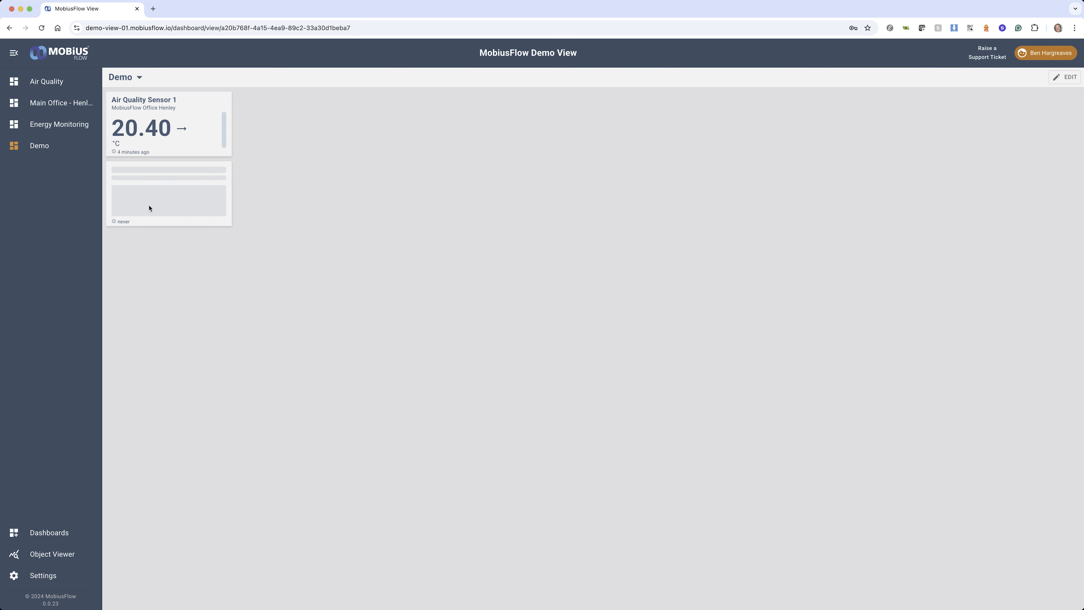
Open the Energy Monitoring dashboard
click(52, 124)
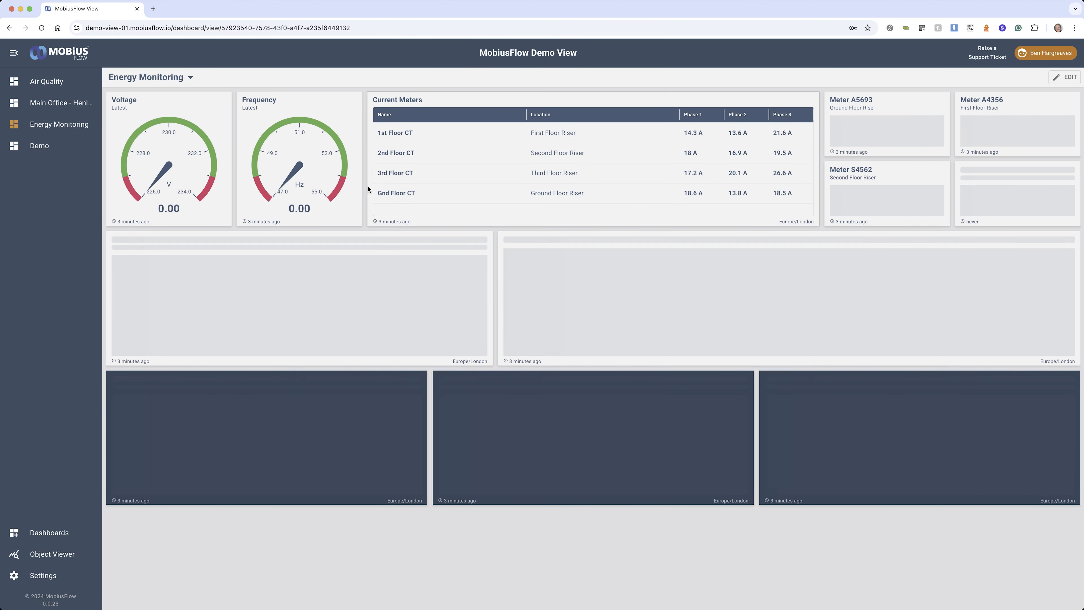